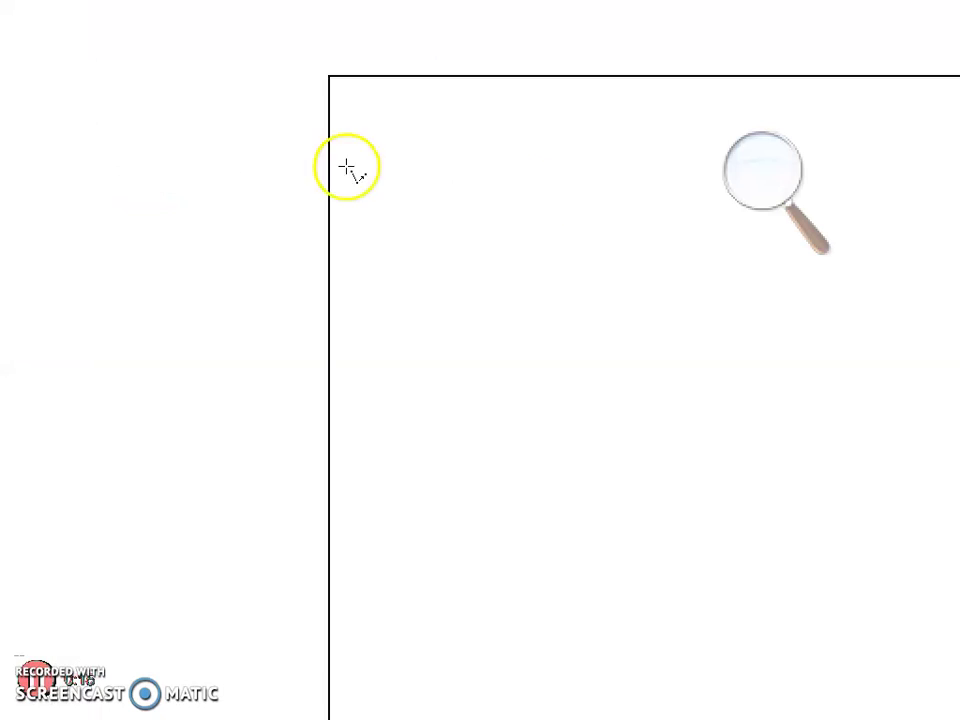
# Draw a closed right triangle about 3.5 by 6.9 inches, with a horizontal upper edge and a vertical right side
pyautogui.click(470, 222)
pyautogui.click(480, 228)
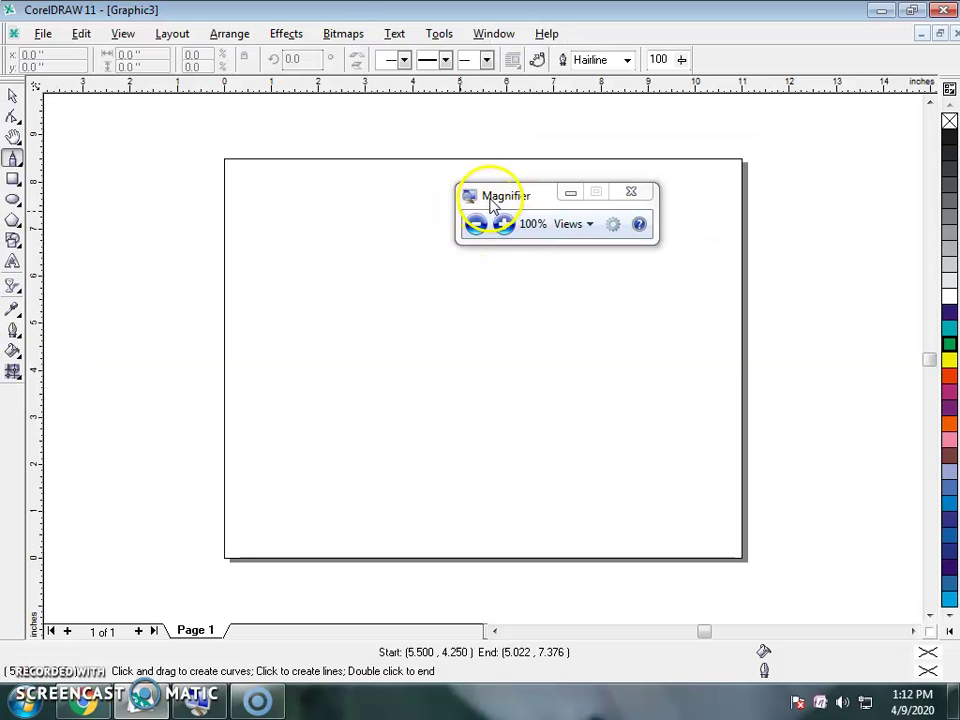
pyautogui.moveTo(490, 205); pyautogui.dragTo(795, 132)
pyautogui.click(374, 216)
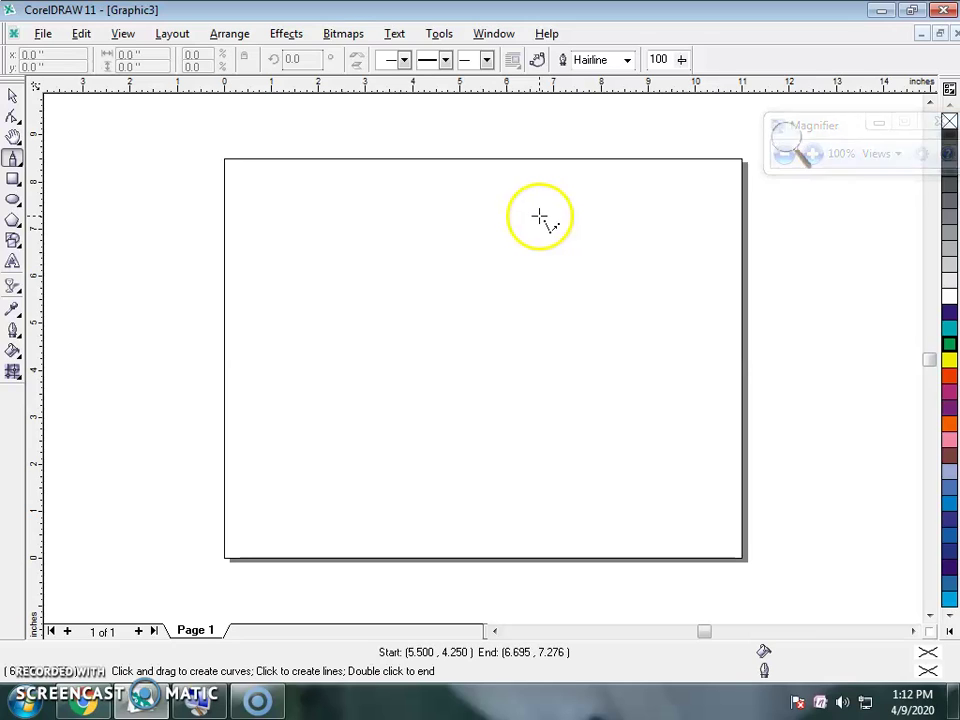
pyautogui.click(541, 216)
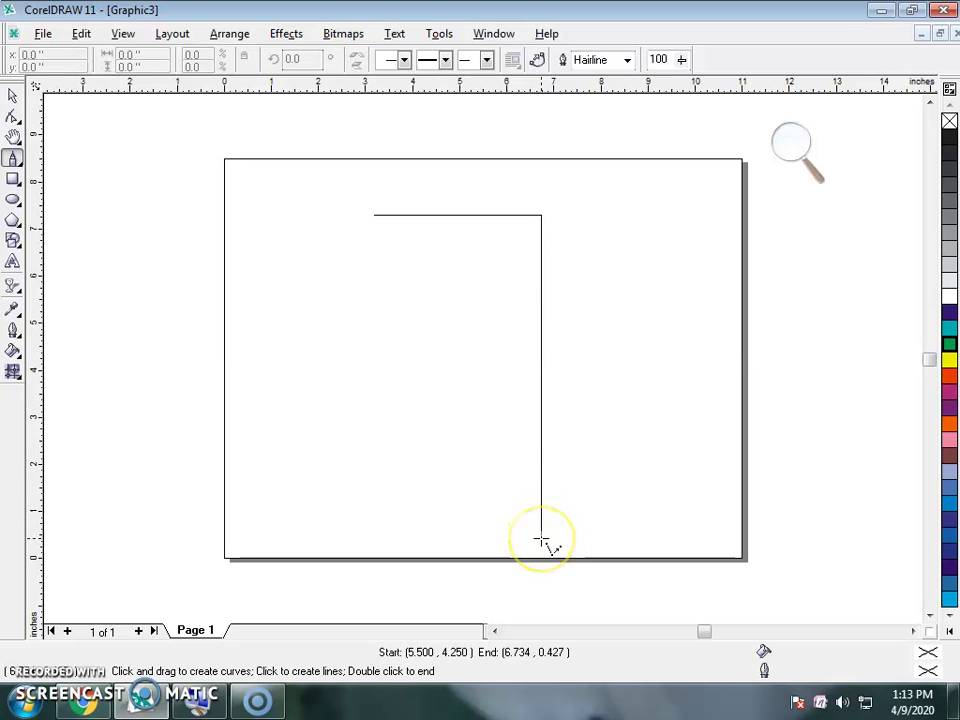
pyautogui.click(540, 539)
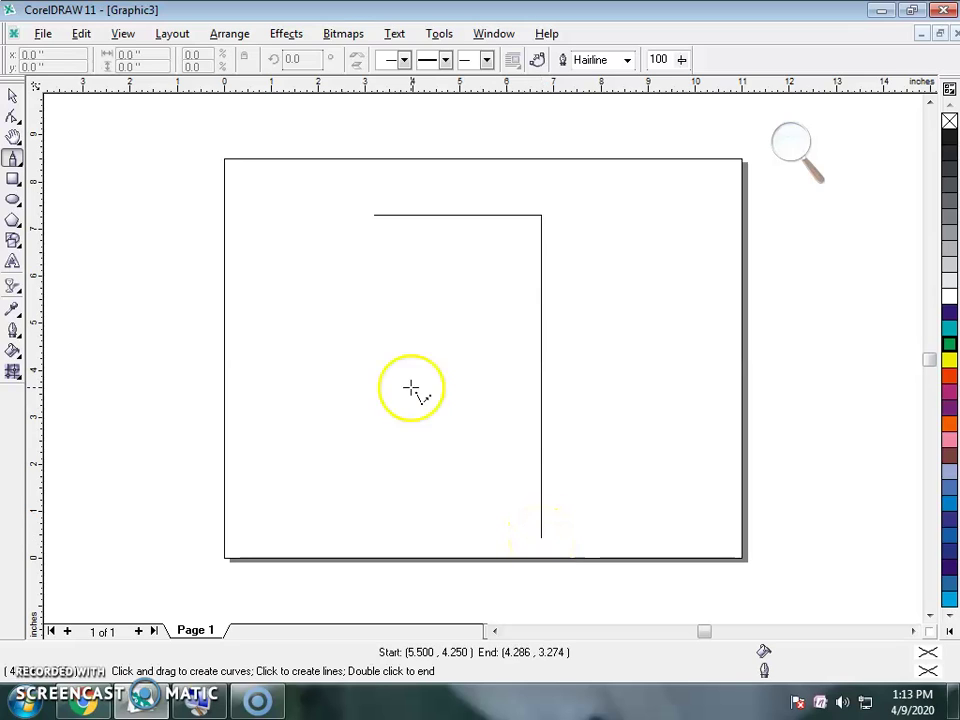
pyautogui.click(373, 216)
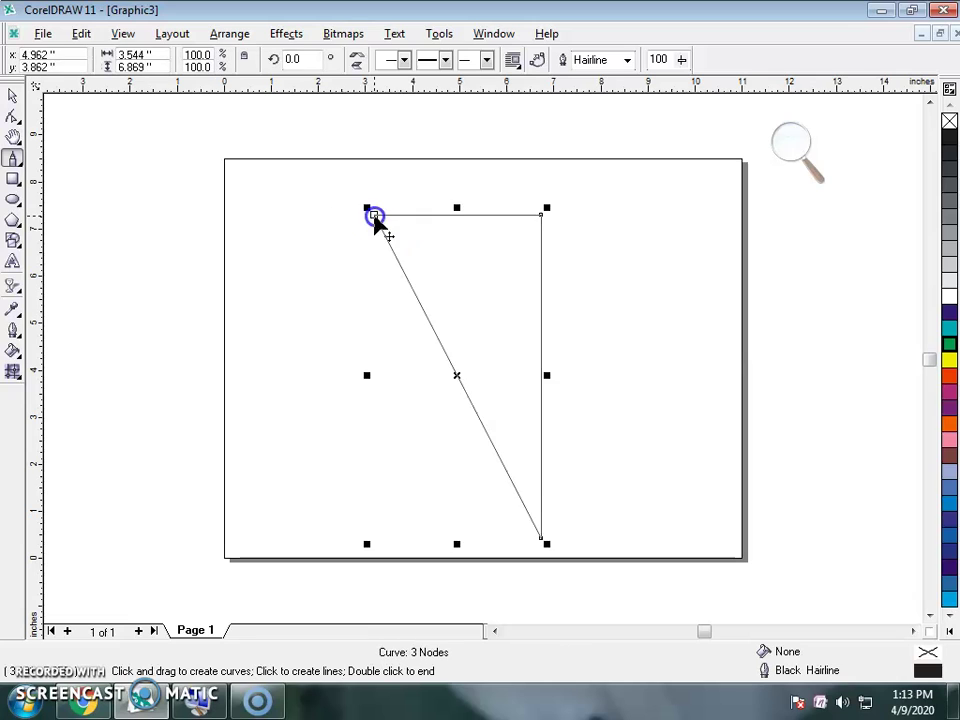
# Widen the triangle to about 4.24 inches and move it toward the page's left half
pyautogui.click(13, 97)
pyautogui.moveTo(546, 376); pyautogui.dragTo(577, 372)
pyautogui.moveTo(476, 375); pyautogui.dragTo(410, 378)
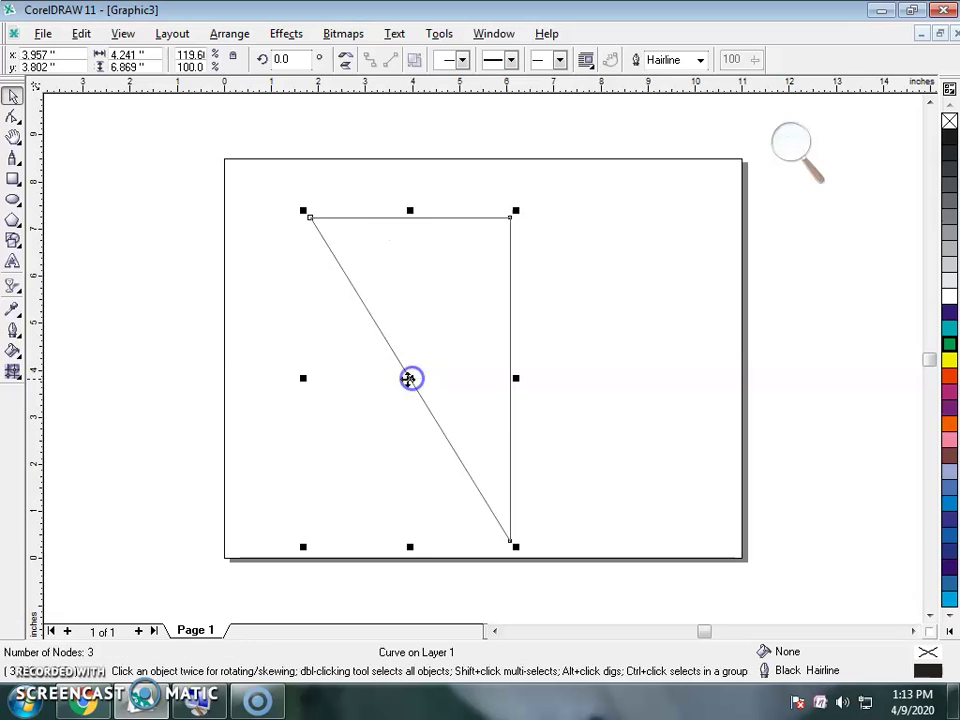
# Convert the triangle's upper edge to a curve and bend it upward into an arch
pyautogui.click(789, 143)
pyautogui.click(810, 154)
pyautogui.click(13, 110)
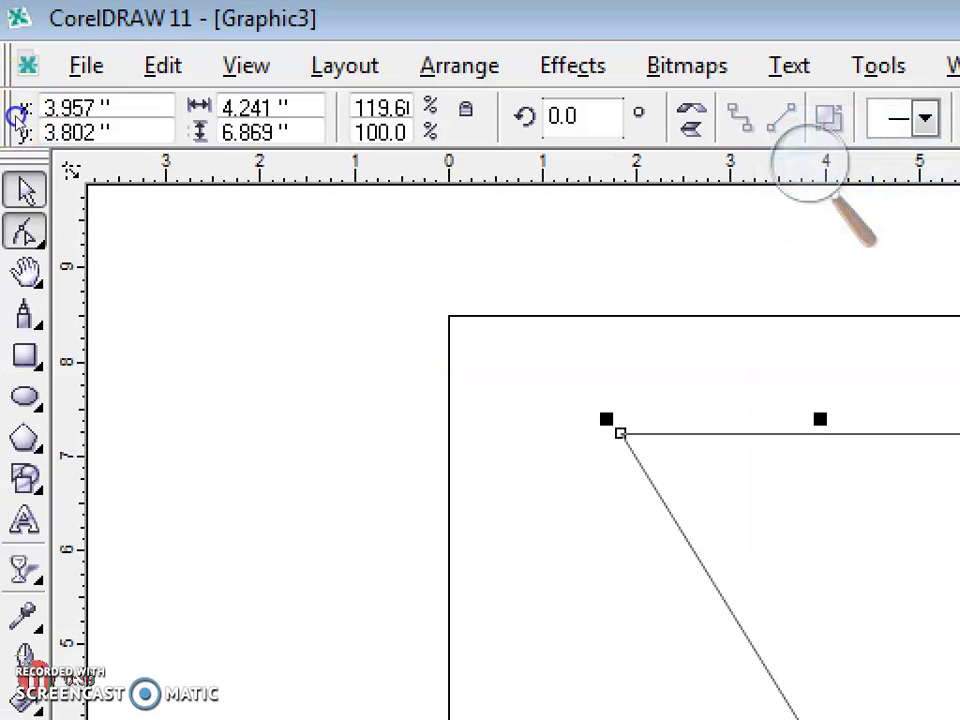
pyautogui.click(97, 250)
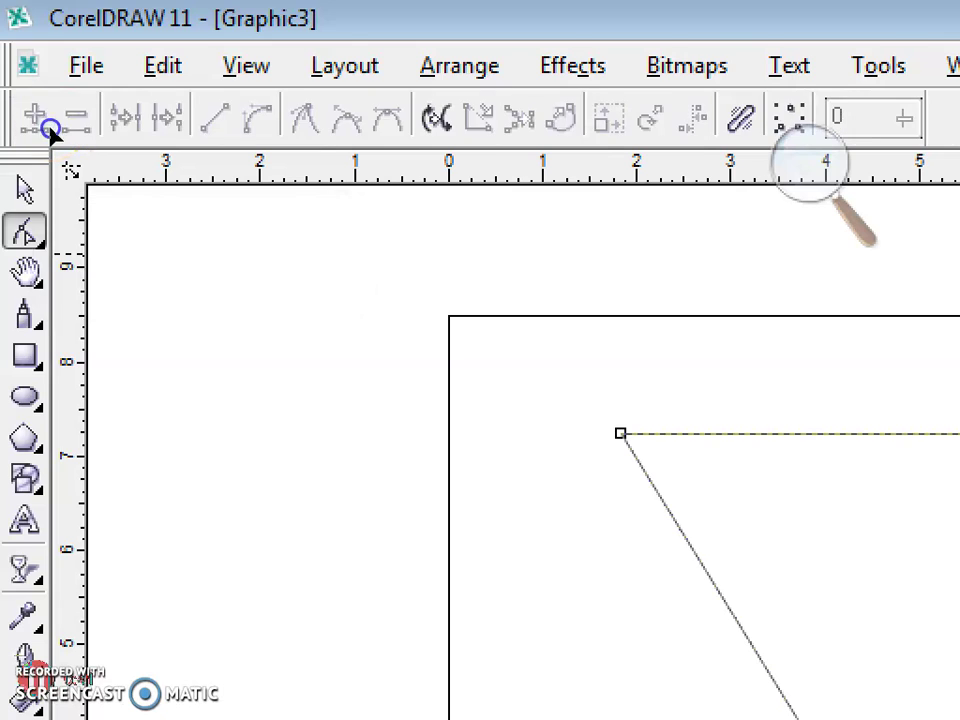
pyautogui.click(414, 222)
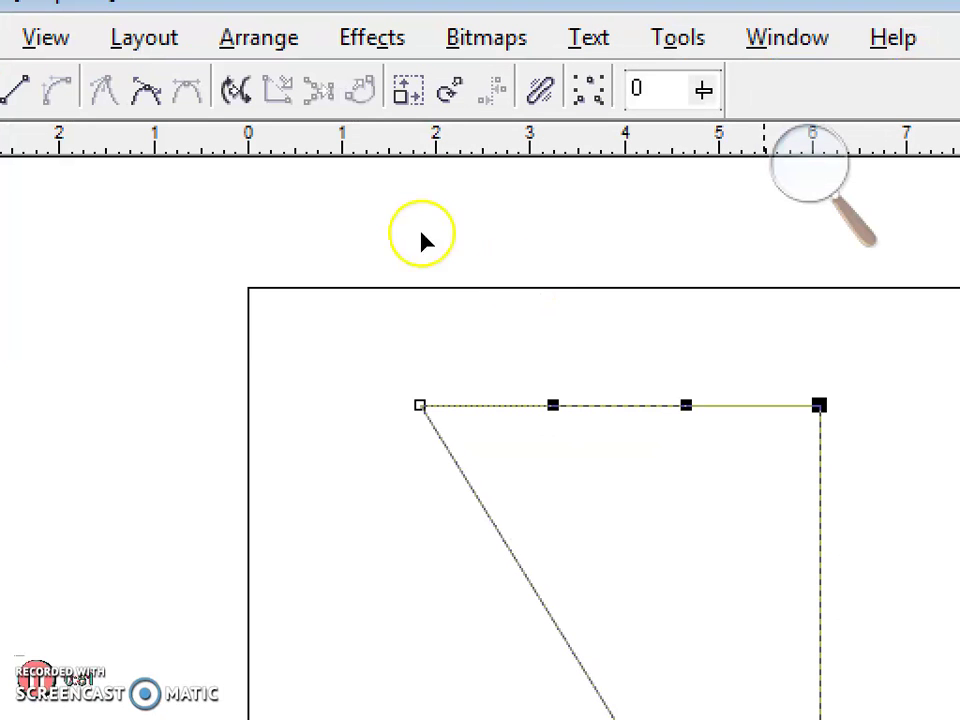
pyautogui.moveTo(410, 225); pyautogui.dragTo(414, 176)
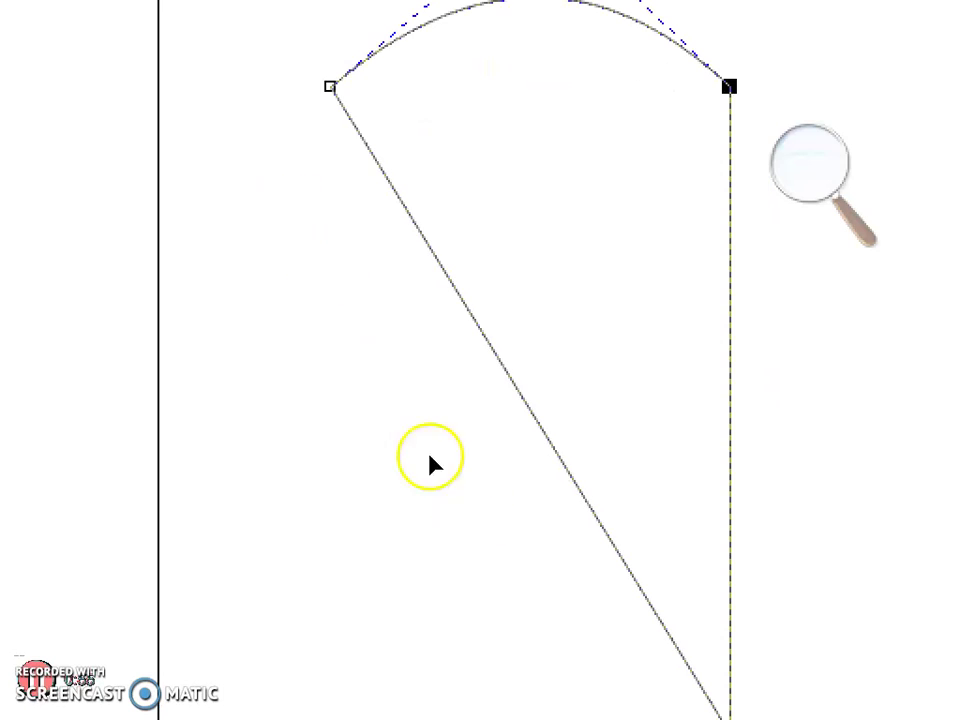
# Convert the triangle's slanted side to a curve and bulge it outward to the left
pyautogui.click(404, 372)
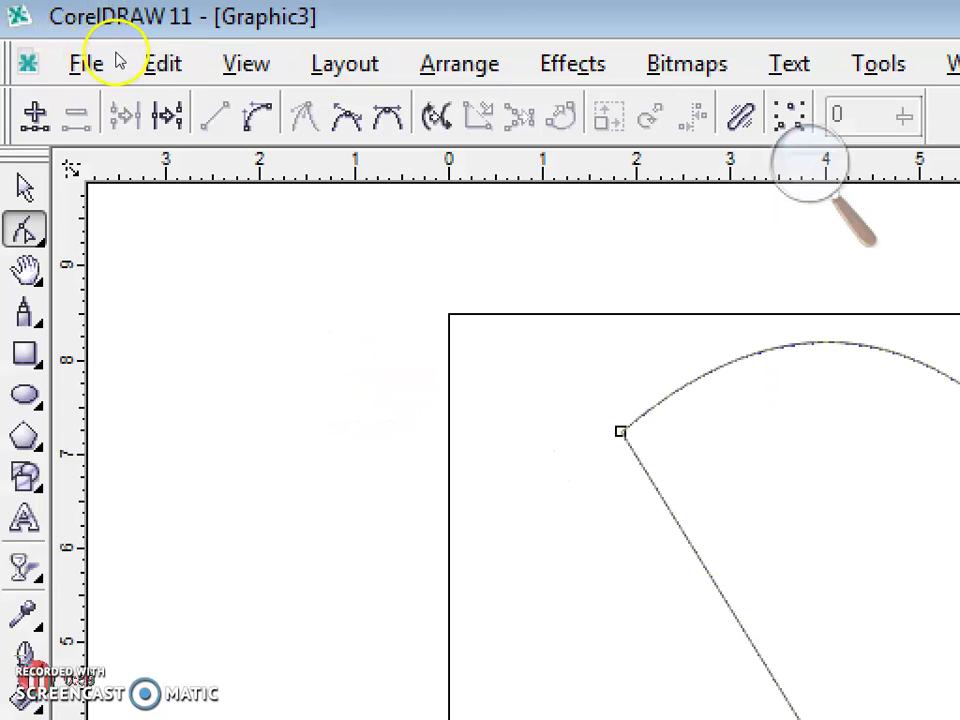
pyautogui.click(257, 115)
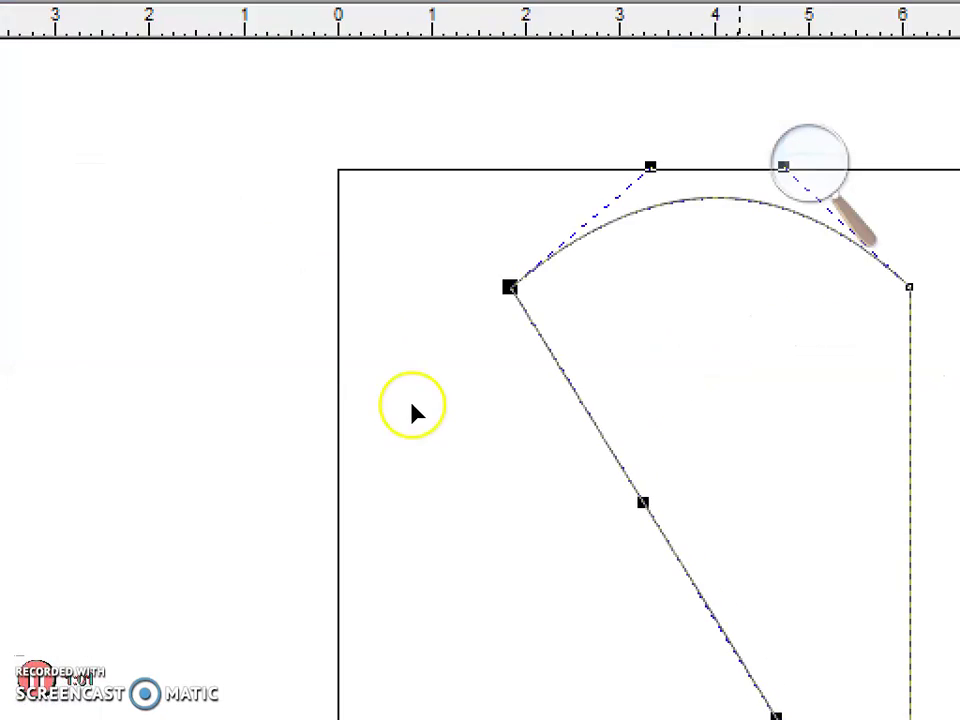
pyautogui.moveTo(413, 386); pyautogui.dragTo(337, 434)
pyautogui.click(812, 178)
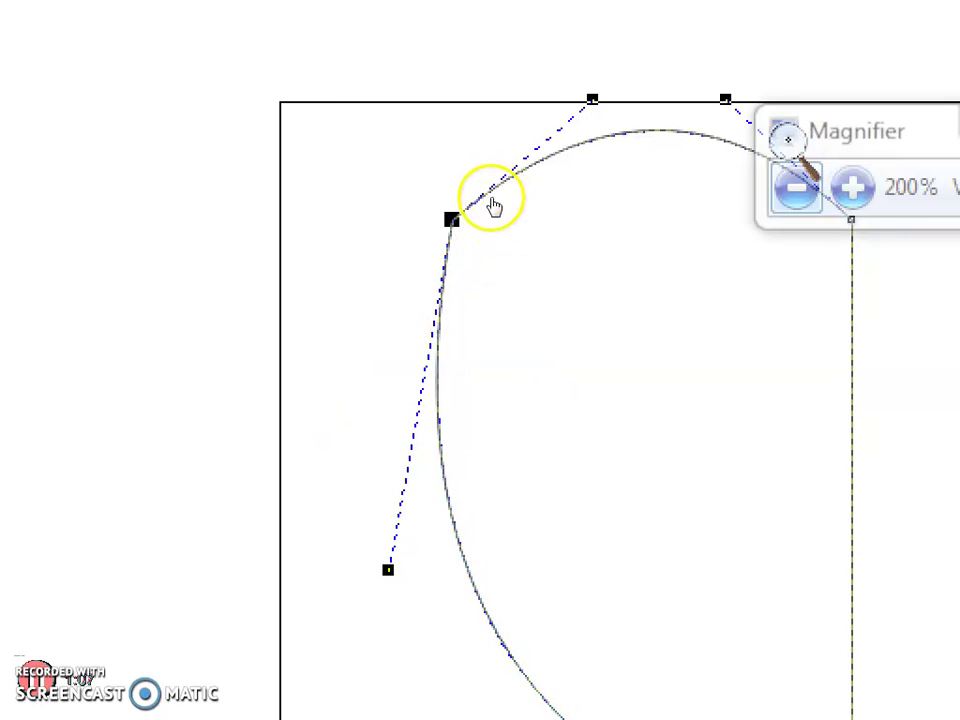
pyautogui.click(805, 188)
pyautogui.moveTo(322, 405); pyautogui.dragTo(305, 343)
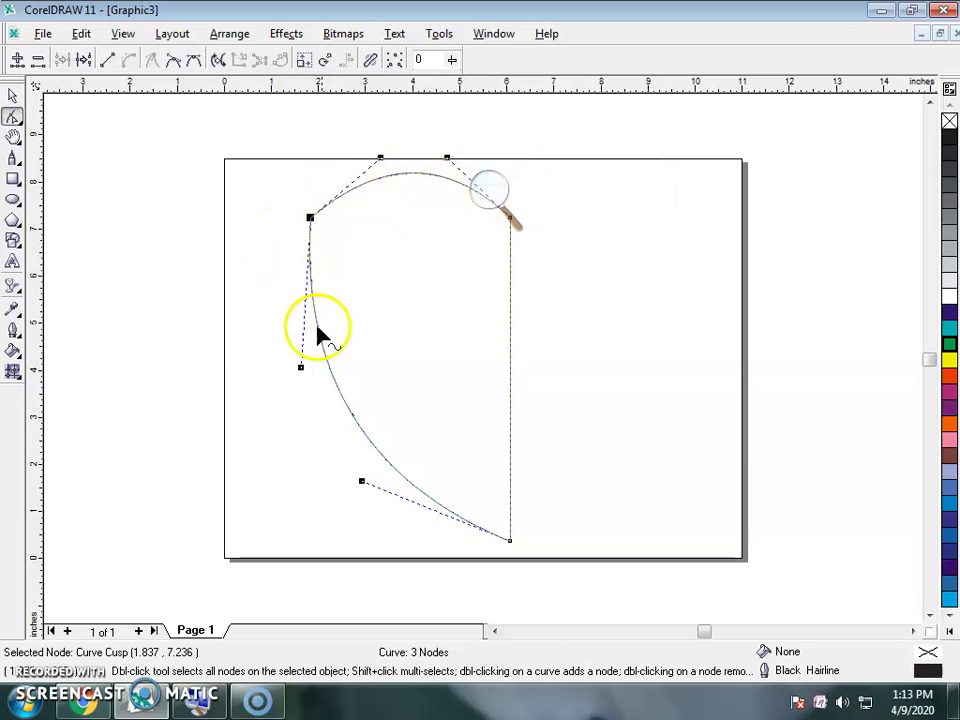
# Delete the shape's upper-left node and widen the half-heart to about 4.25 inches
pyautogui.doubleClick(310, 220)
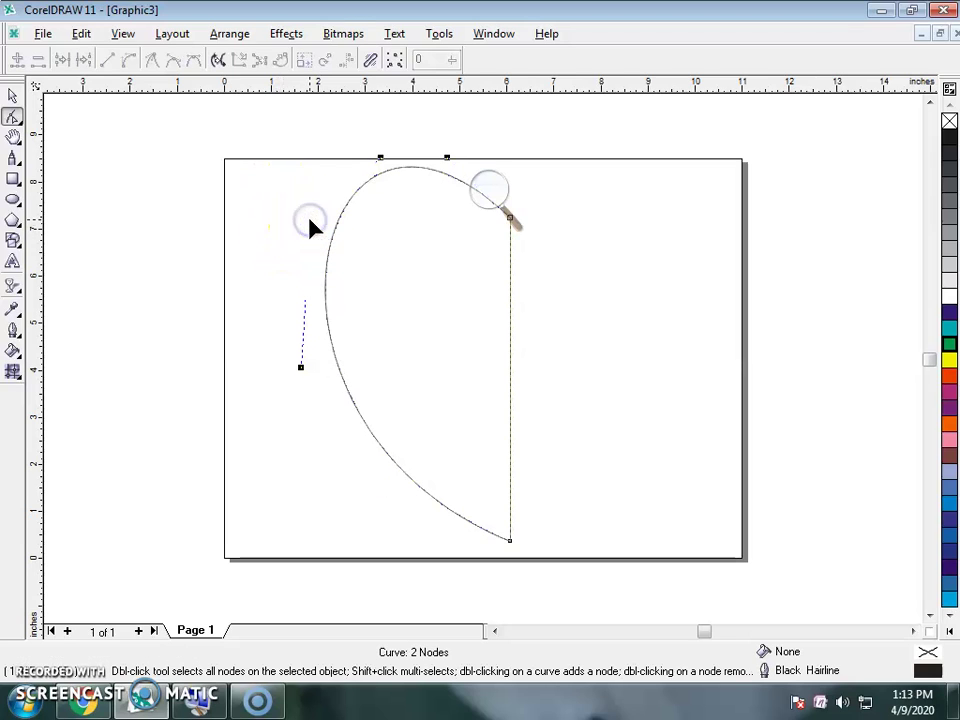
pyautogui.click(12, 95)
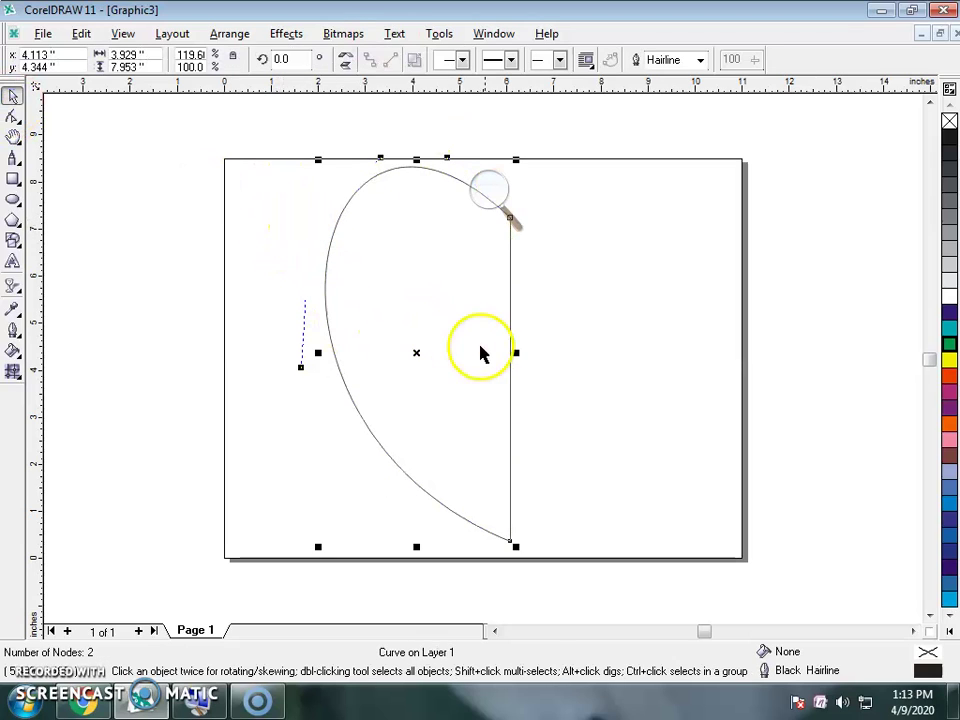
pyautogui.moveTo(514, 351); pyautogui.dragTo(526, 349)
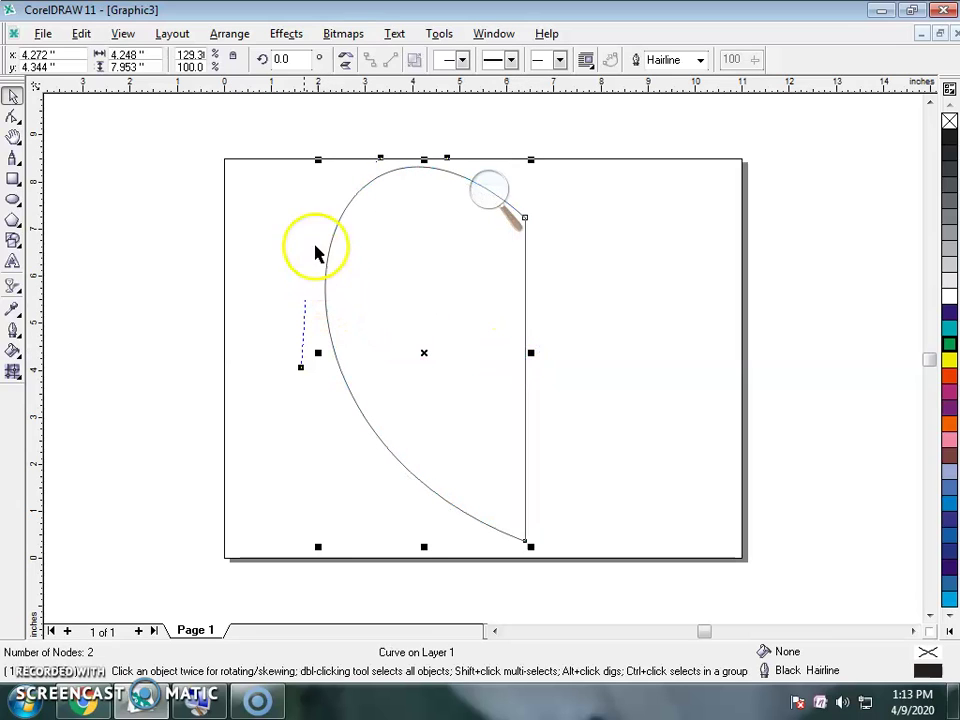
pyautogui.click(347, 217)
pyautogui.moveTo(319, 159); pyautogui.dragTo(304, 167)
pyautogui.hotkey('ctrl', 'z')
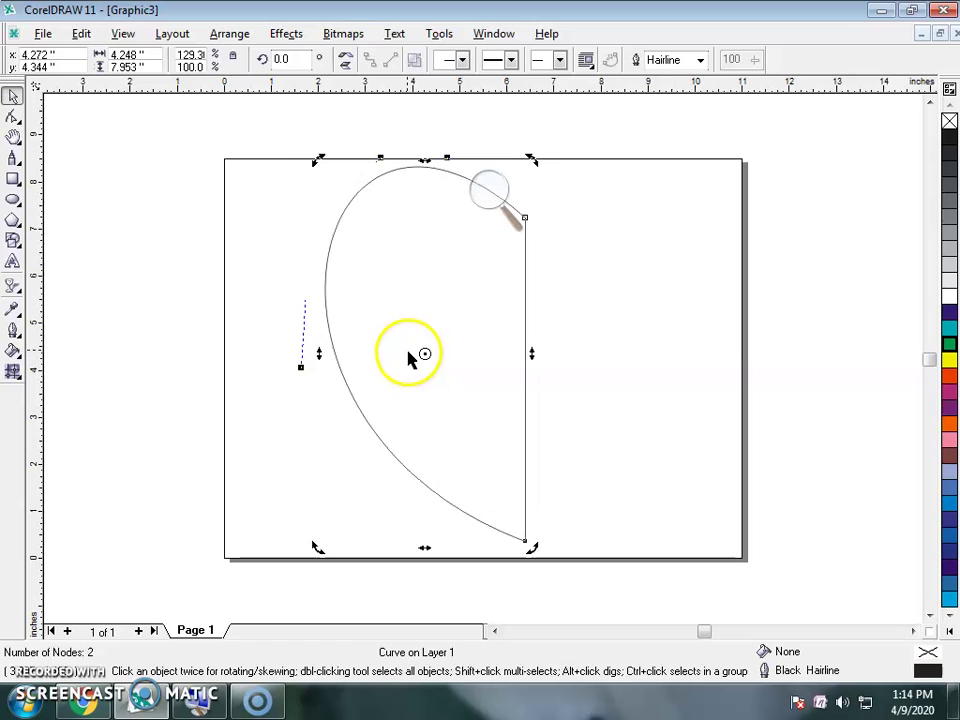
# Create a horizontally mirrored copy of the half-heart on the right side of its straight vertical edge
pyautogui.click(577, 383)
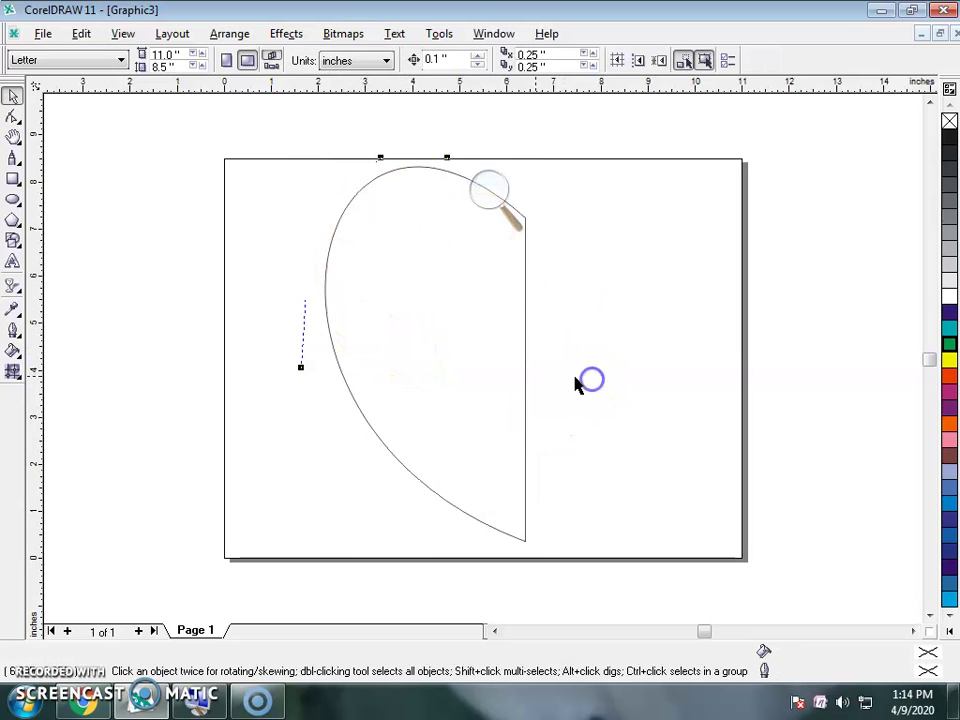
pyautogui.click(525, 388)
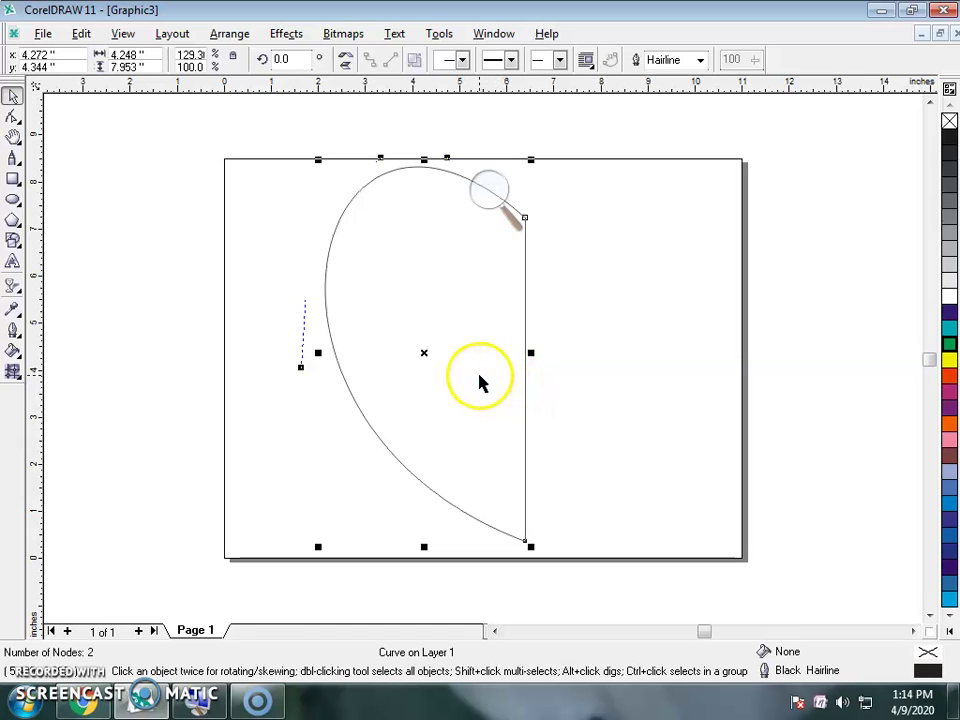
pyautogui.click(418, 366)
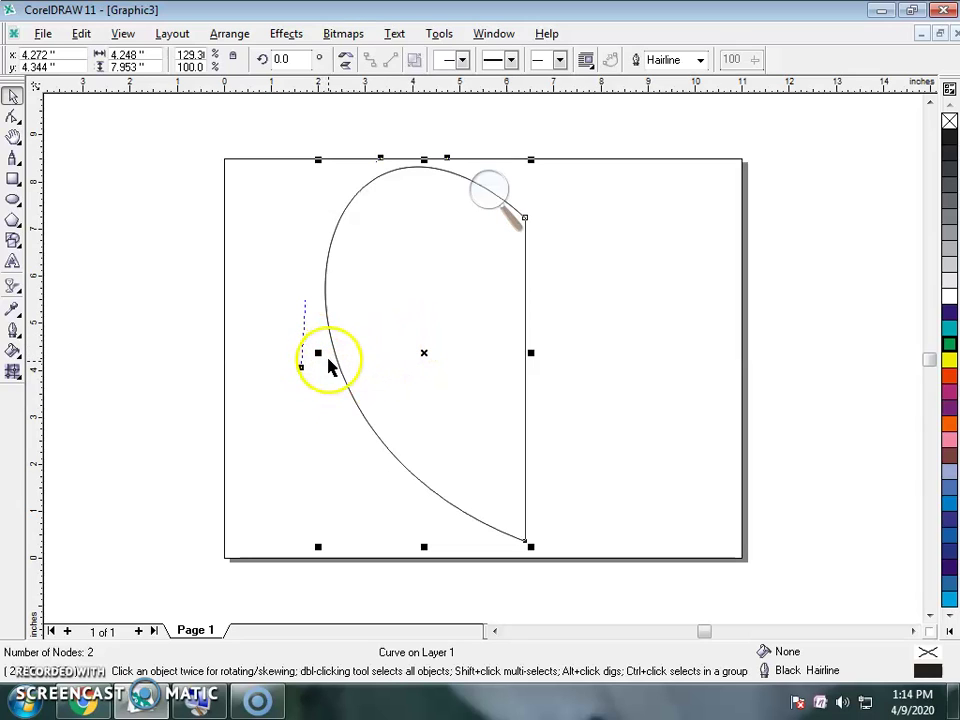
pyautogui.moveTo(319, 354); pyautogui.dragTo(716, 373)
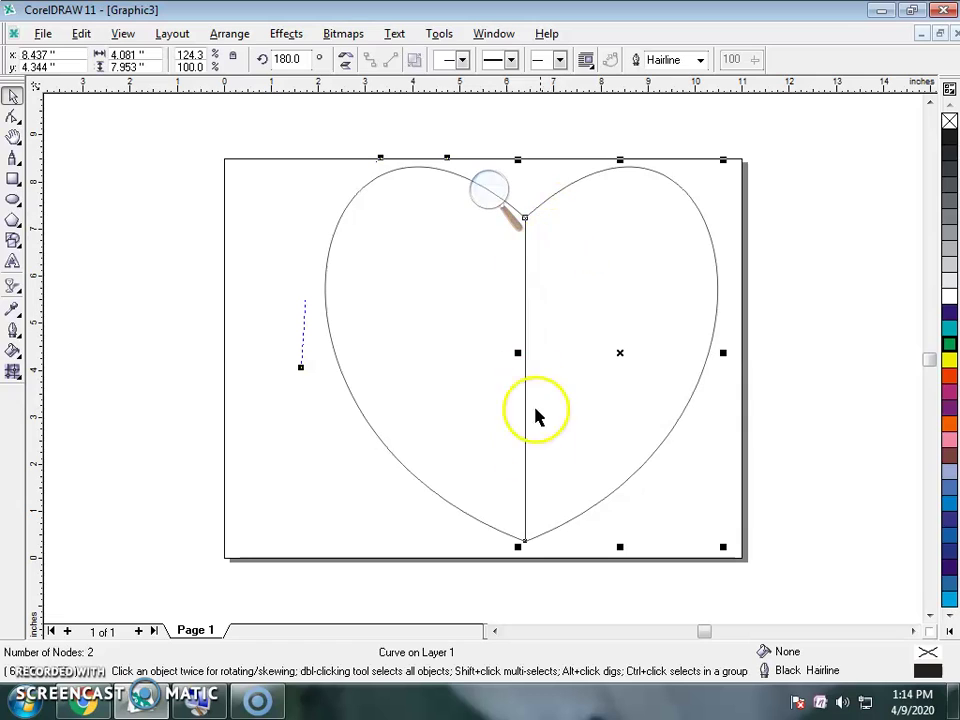
# Select both halves and weld them into a single heart outline
pyautogui.click(486, 192)
pyautogui.click(504, 199)
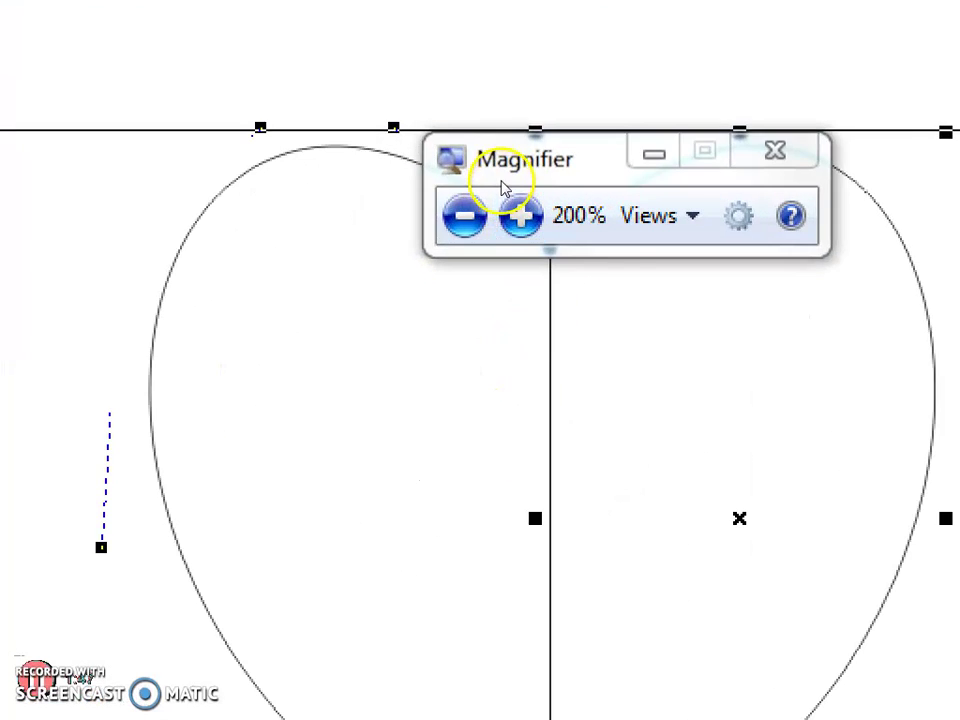
pyautogui.press('super+minus')
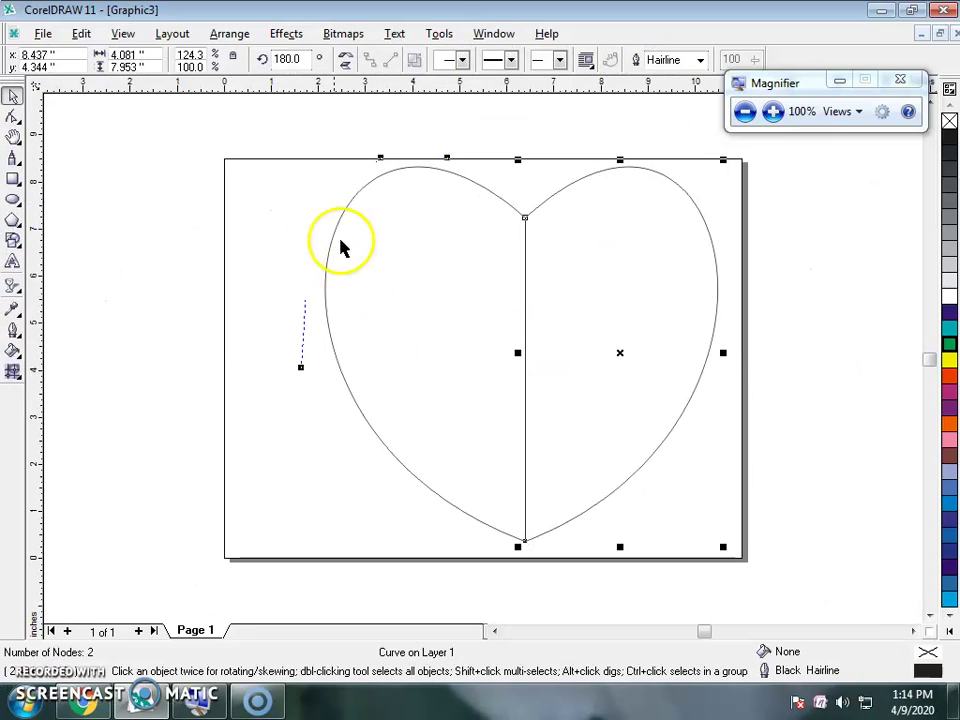
pyautogui.moveTo(263, 125); pyautogui.dragTo(755, 592)
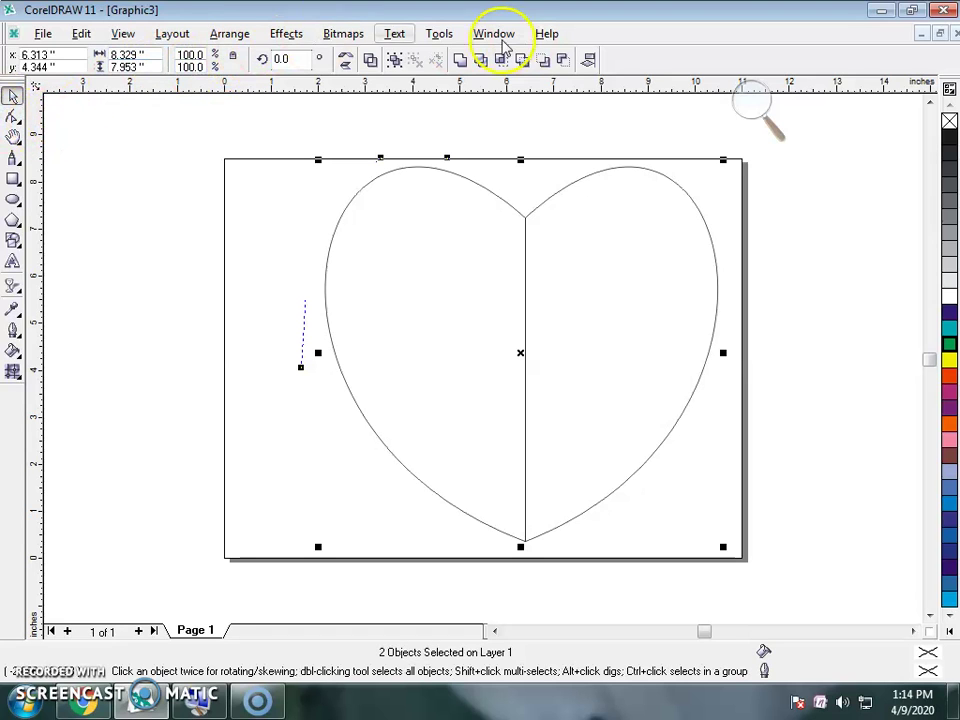
pyautogui.click(754, 107)
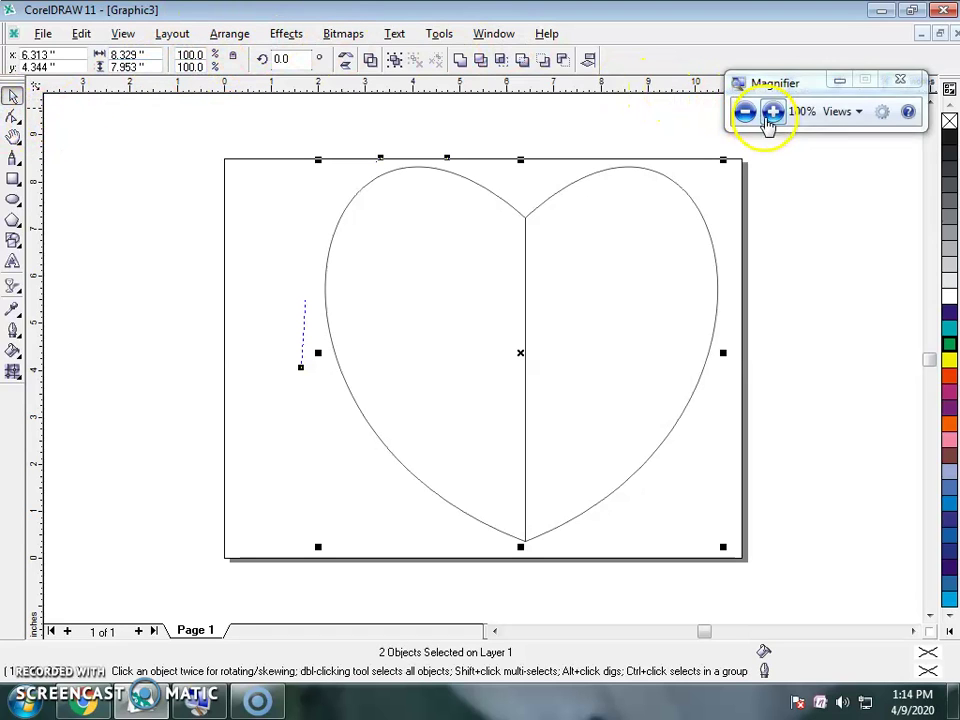
pyautogui.click(770, 112)
pyautogui.click(408, 58)
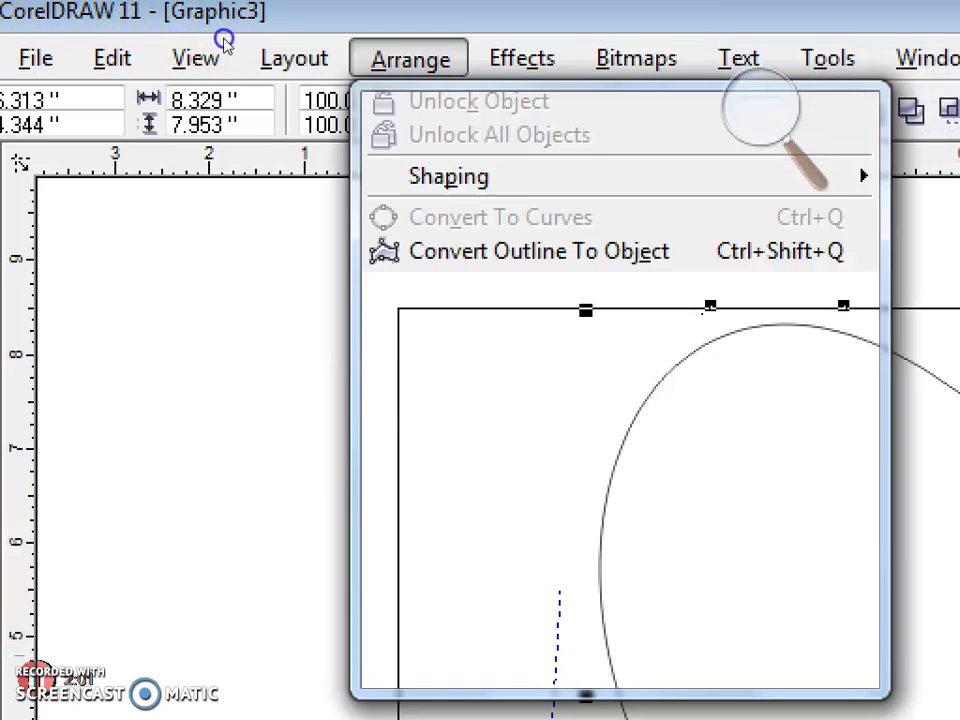
pyautogui.moveTo(449, 557)
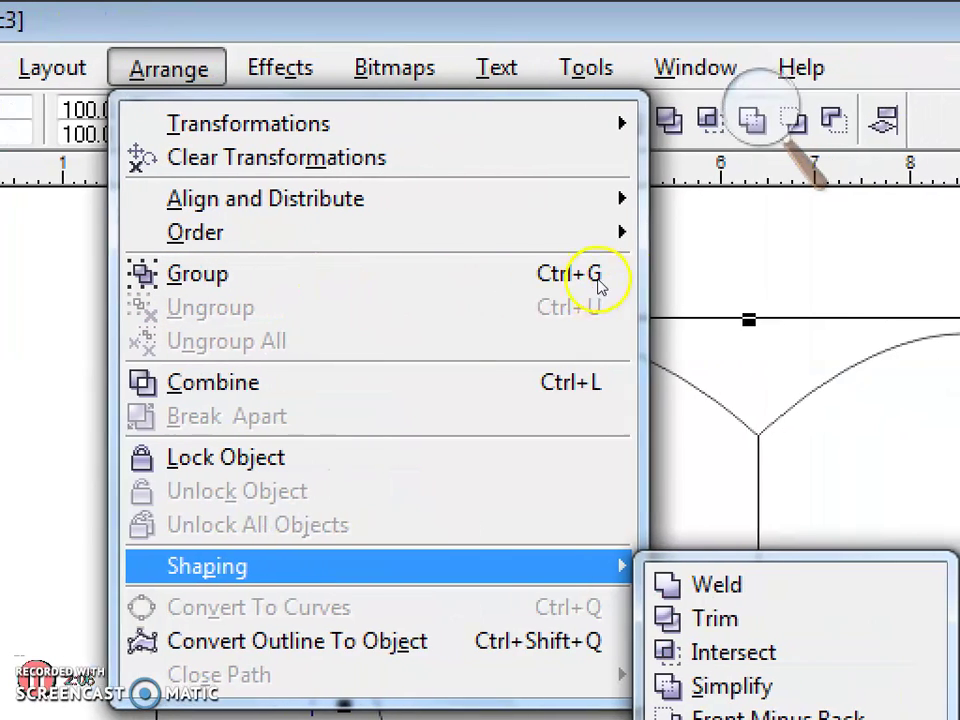
pyautogui.press('Right')
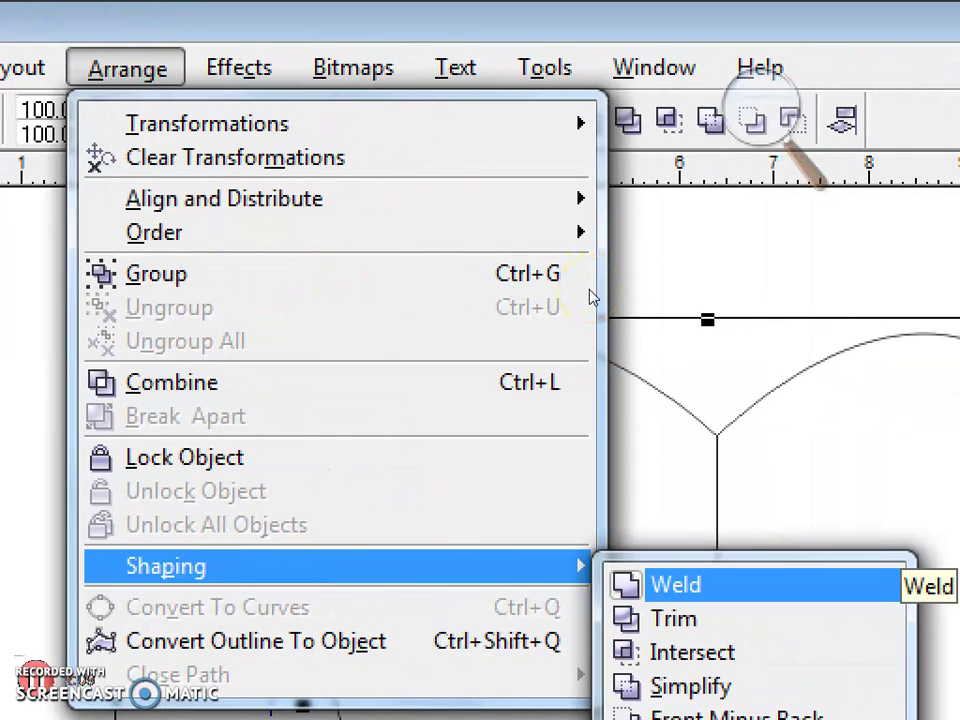
pyautogui.press('Return')
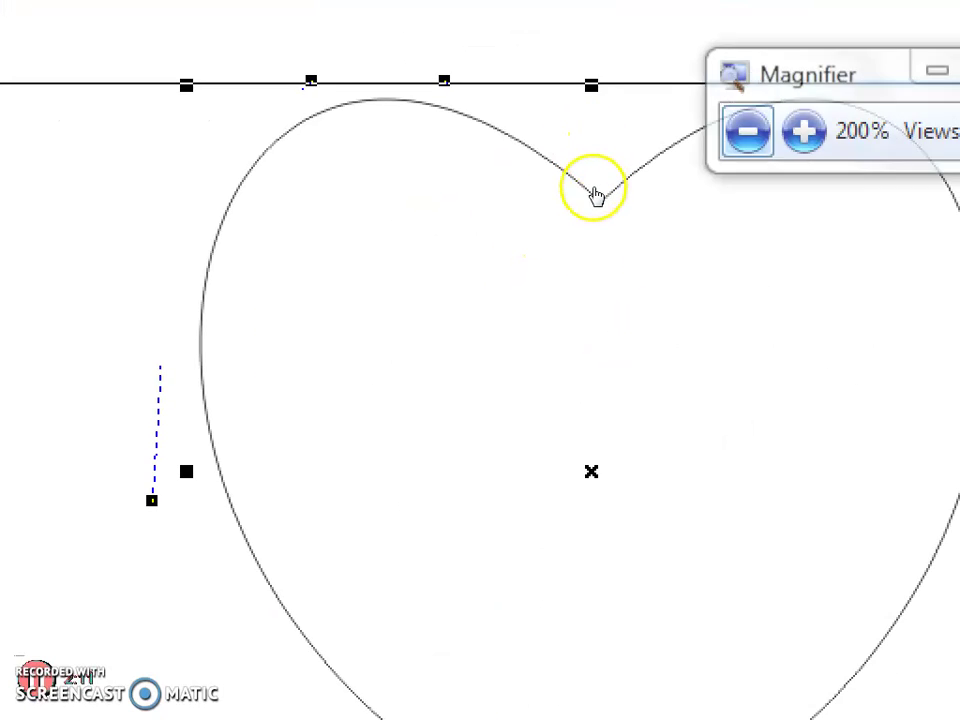
pyautogui.press('super+minus')
# Fill the heart with magenta and position it near the page's center
pyautogui.moveTo(521, 357); pyautogui.dragTo(476, 358)
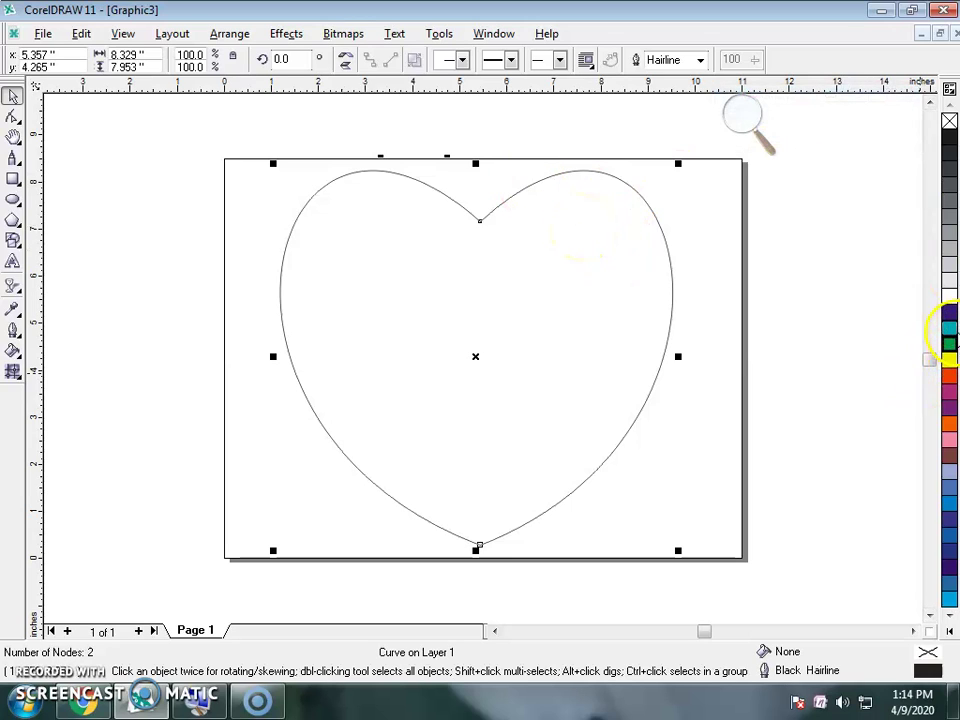
pyautogui.click(949, 314)
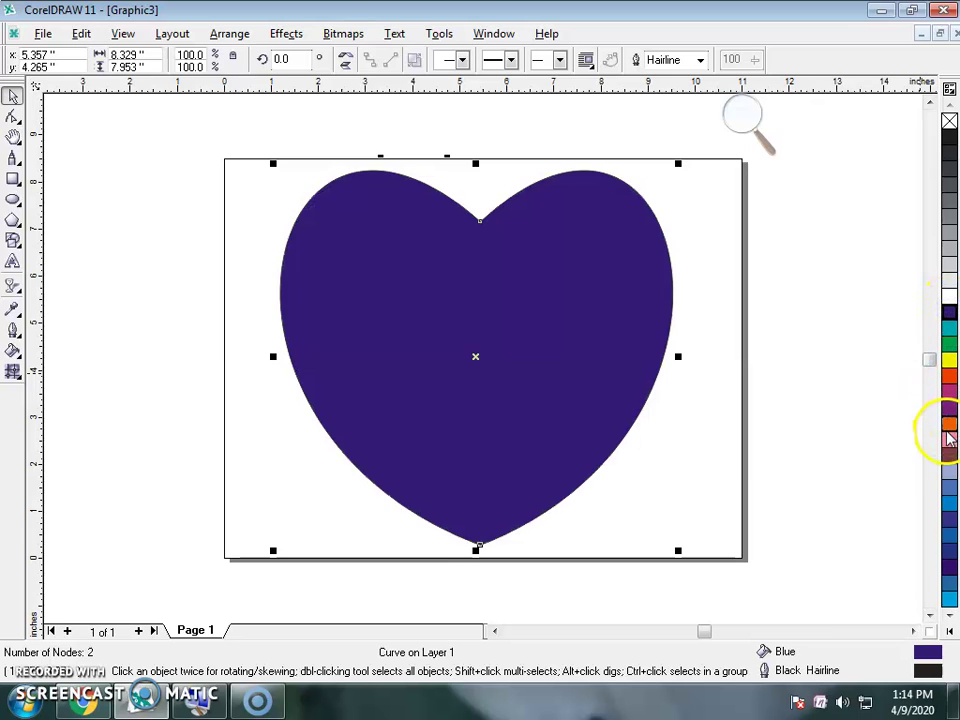
pyautogui.click(950, 393)
pyautogui.moveTo(483, 407); pyautogui.dragTo(458, 360)
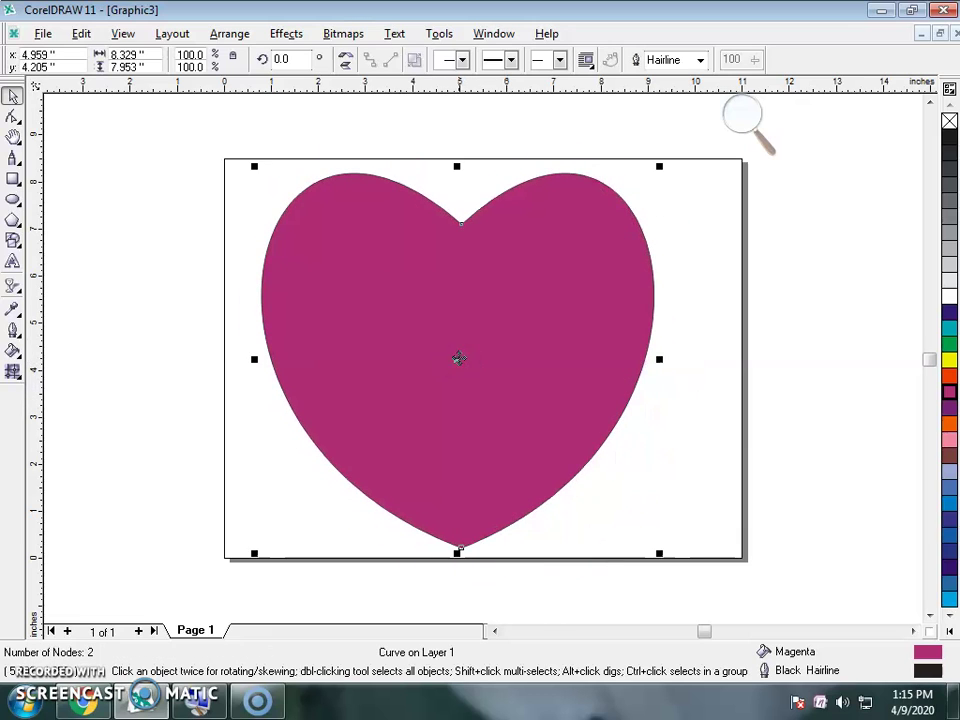
pyautogui.moveTo(455, 350)
pyautogui.mouseDown()
pyautogui.moveTo(452, 337)
pyautogui.moveTo(474, 350)
pyautogui.mouseUp()
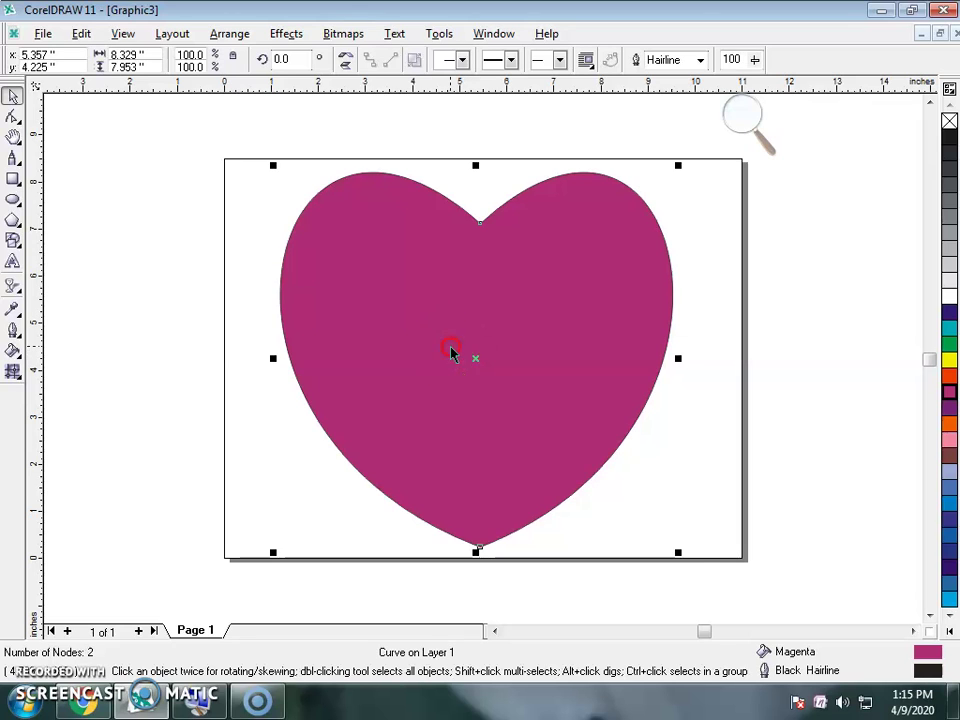
pyautogui.rightClick(450, 352)
pyautogui.click(528, 463)
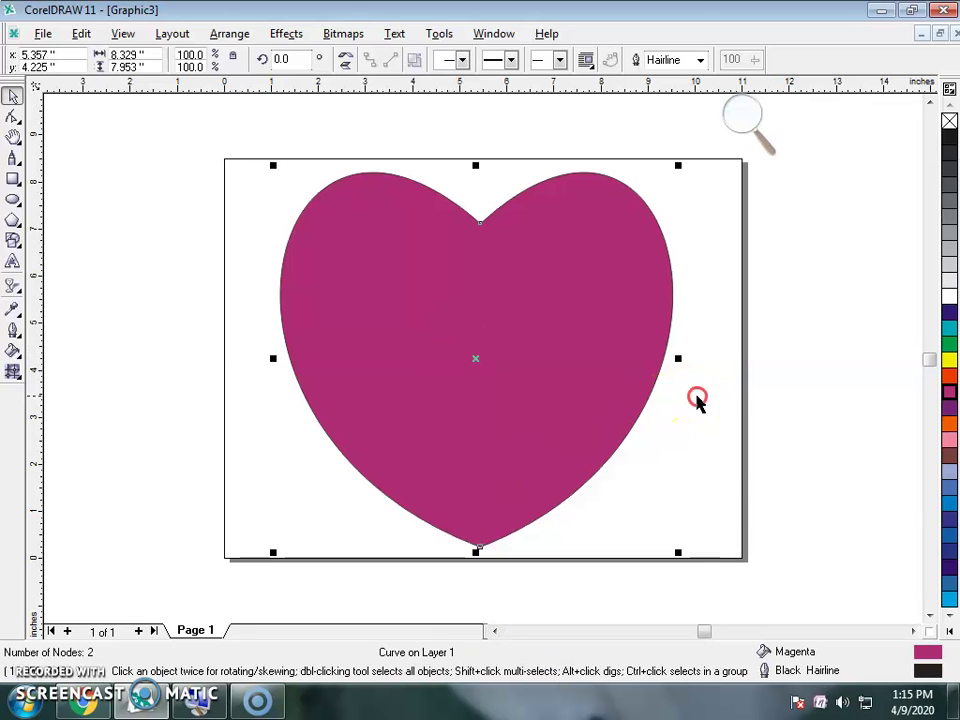
# Paste a duplicate of the heart over the original and fill the copy with yellow
pyautogui.rightClick(698, 400)
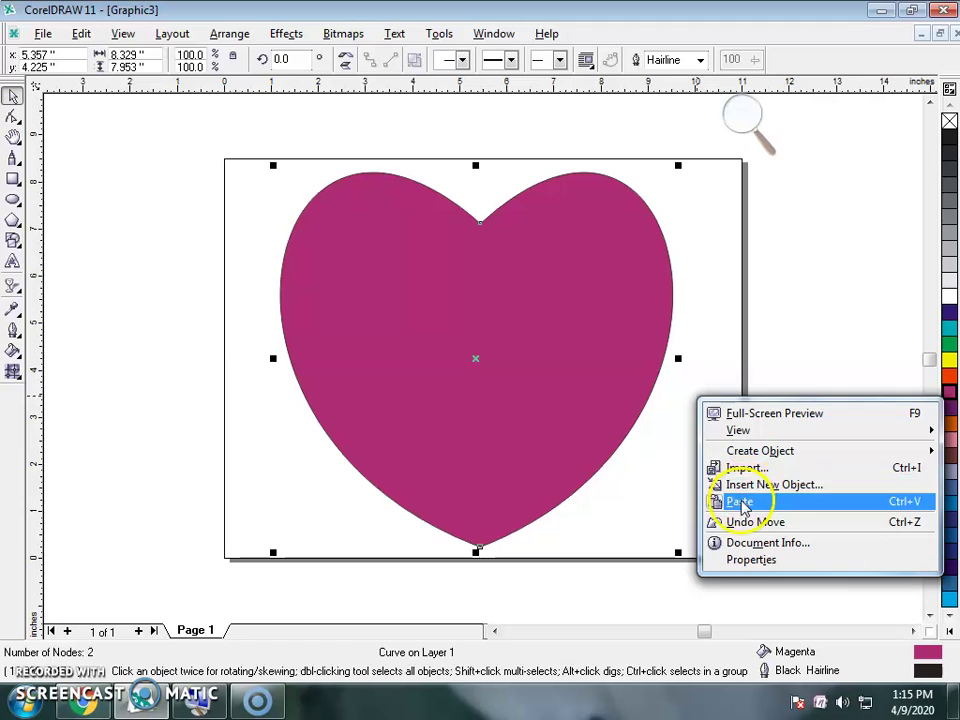
pyautogui.click(741, 503)
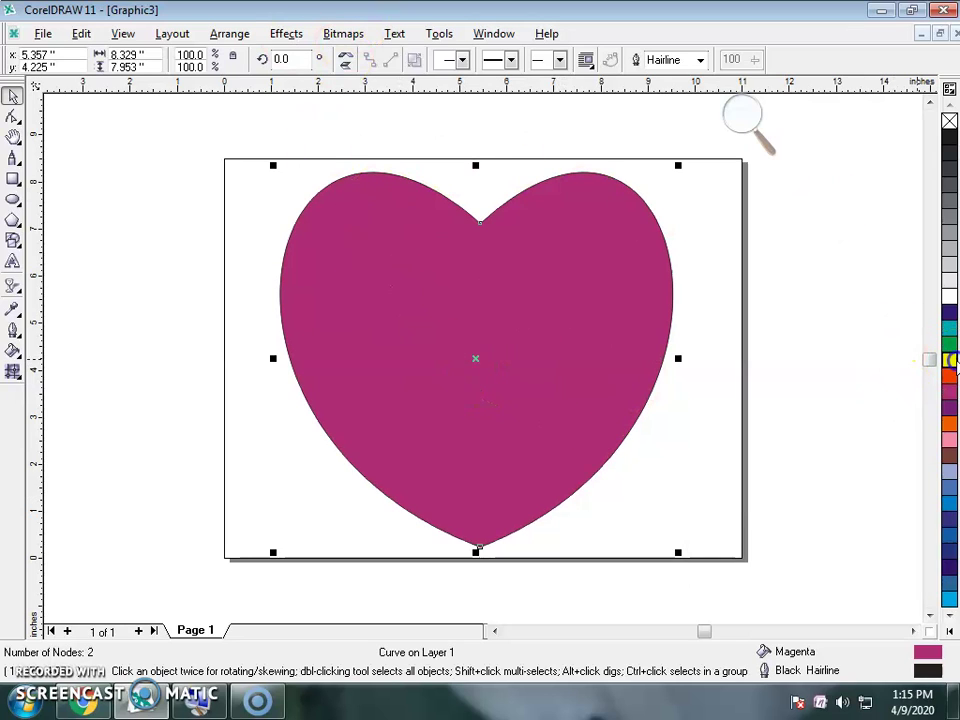
pyautogui.click(950, 360)
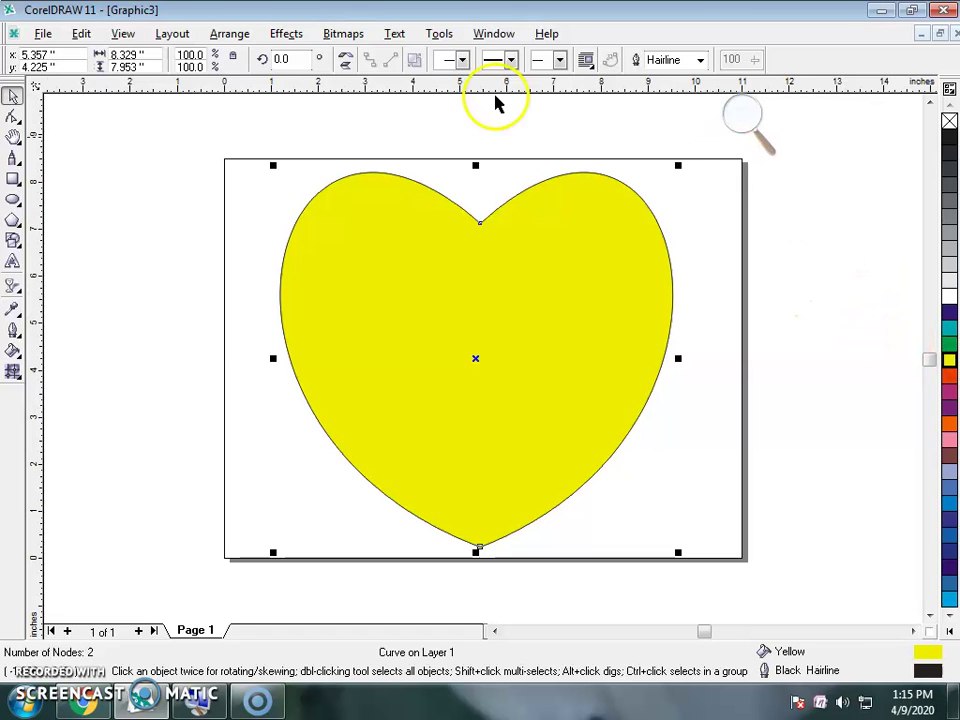
# Apply a linear fountain transparency to the yellow heart, running vertically from its upper notch down to its lower tip
pyautogui.click(748, 115)
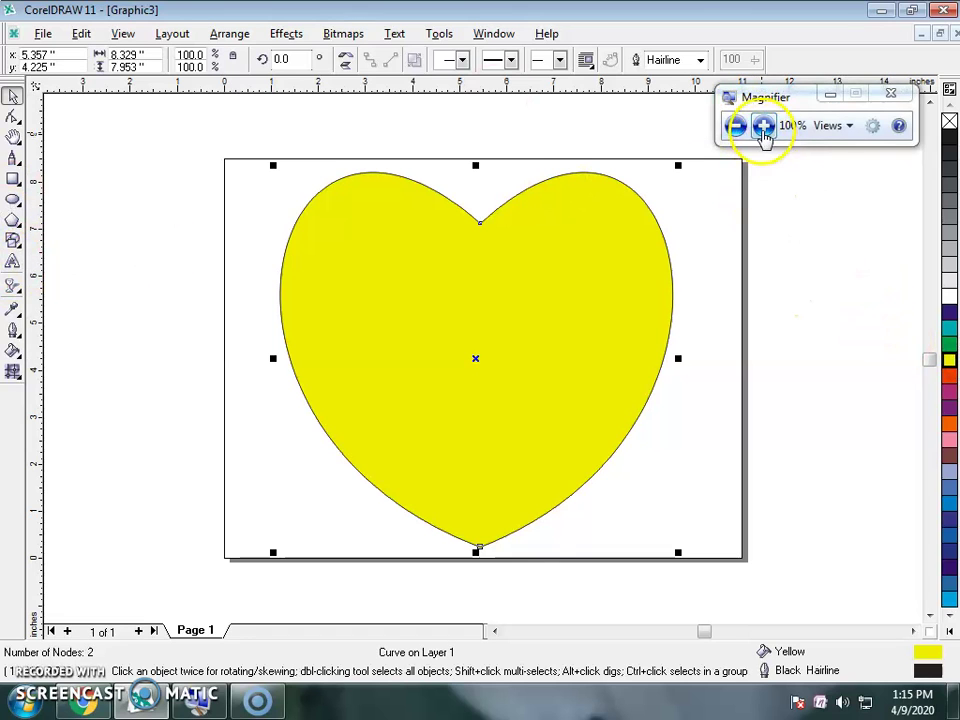
pyautogui.click(762, 128)
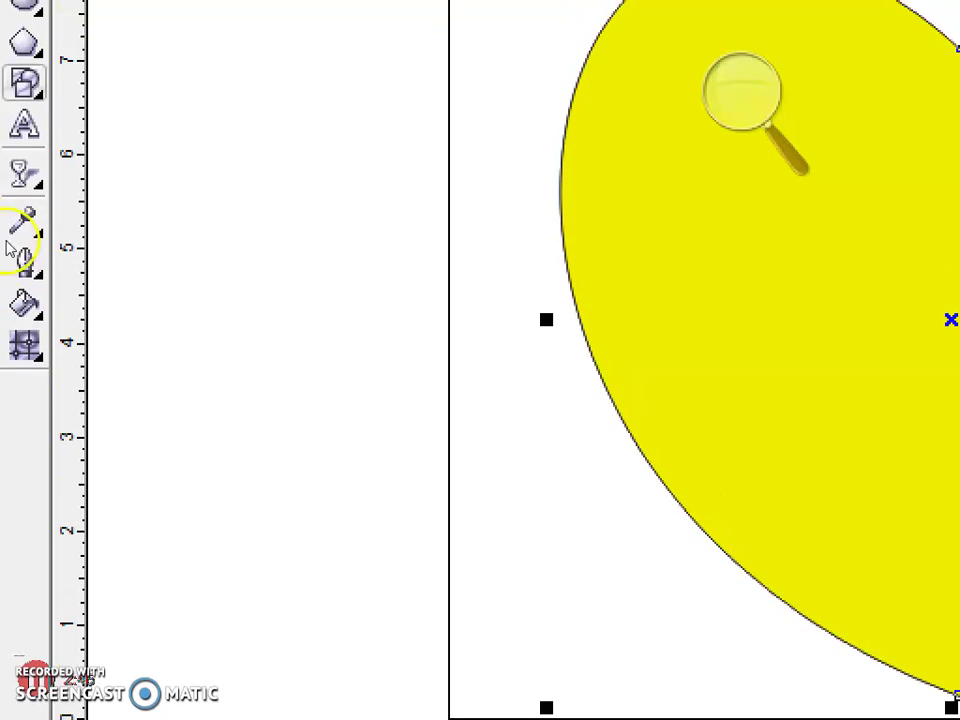
pyautogui.click(24, 120)
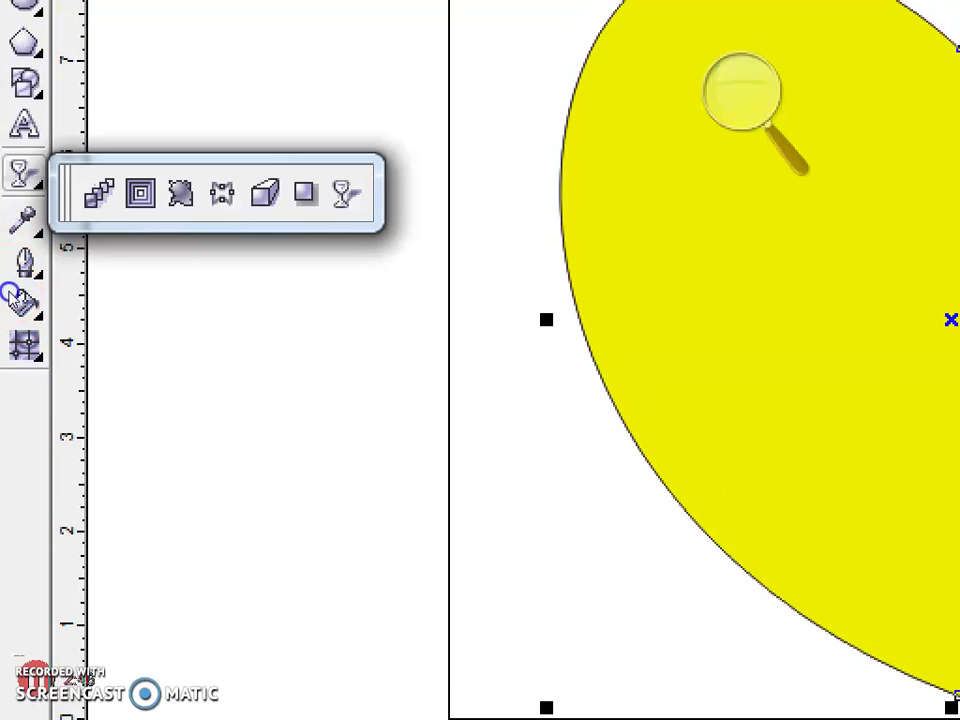
pyautogui.click(167, 303)
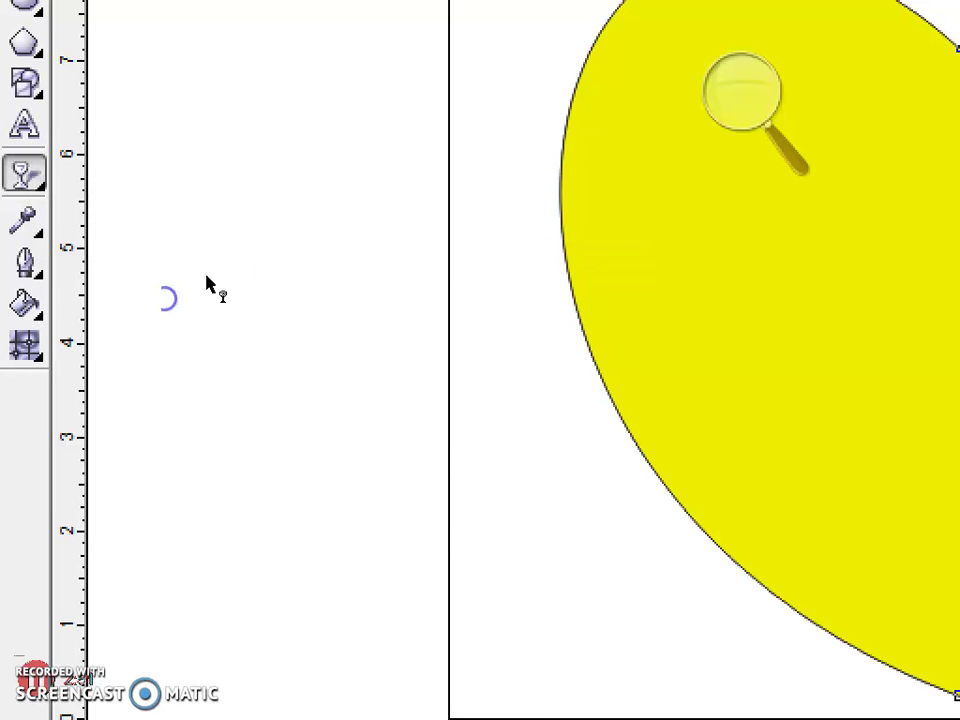
pyautogui.click(375, 257)
pyautogui.click(368, 260)
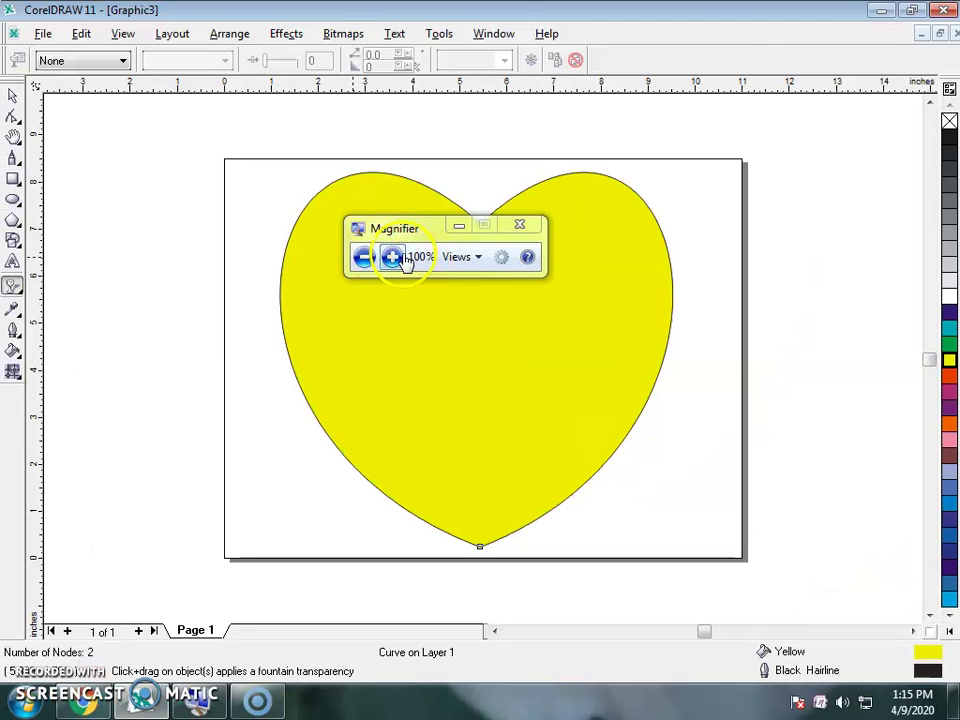
pyautogui.moveTo(392, 259); pyautogui.dragTo(797, 245)
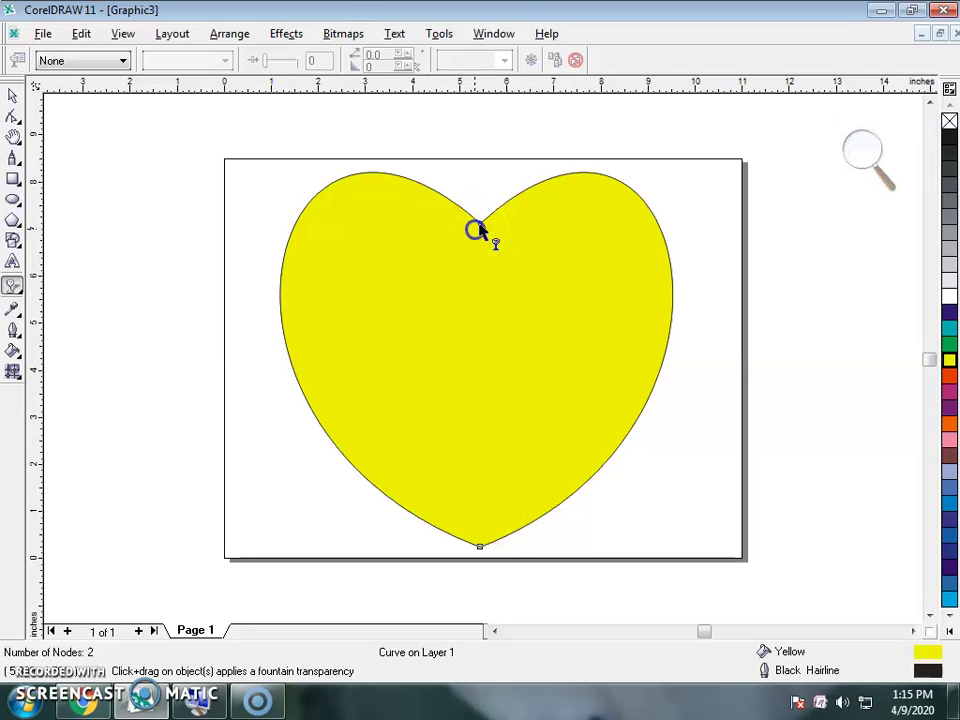
pyautogui.moveTo(476, 226); pyautogui.dragTo(479, 543)
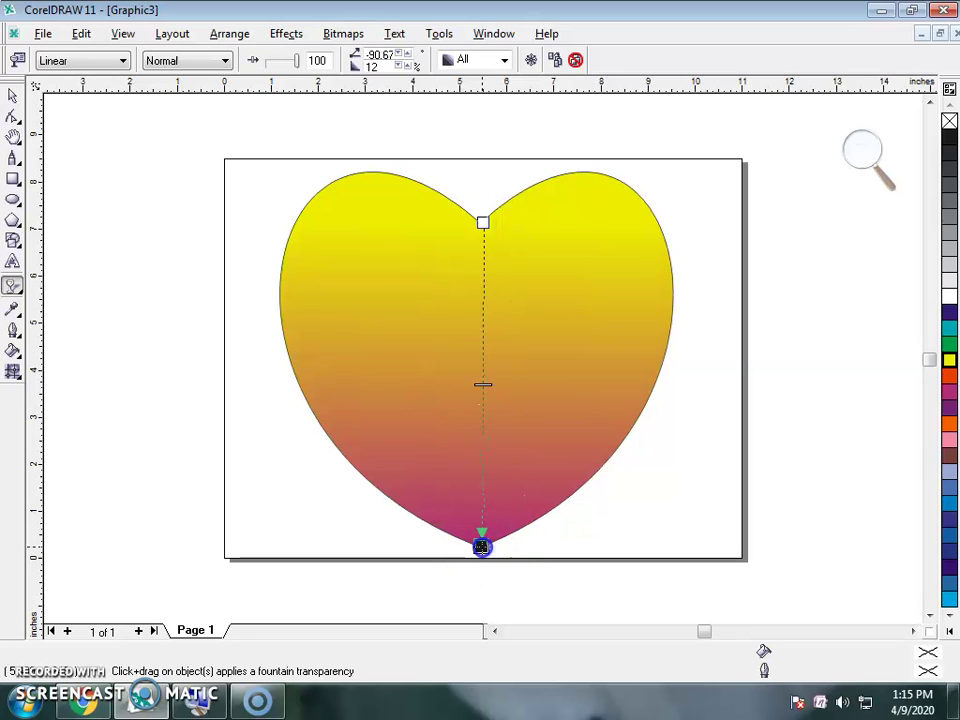
# Change the fill of the transparent front heart to cyan
pyautogui.click(13, 94)
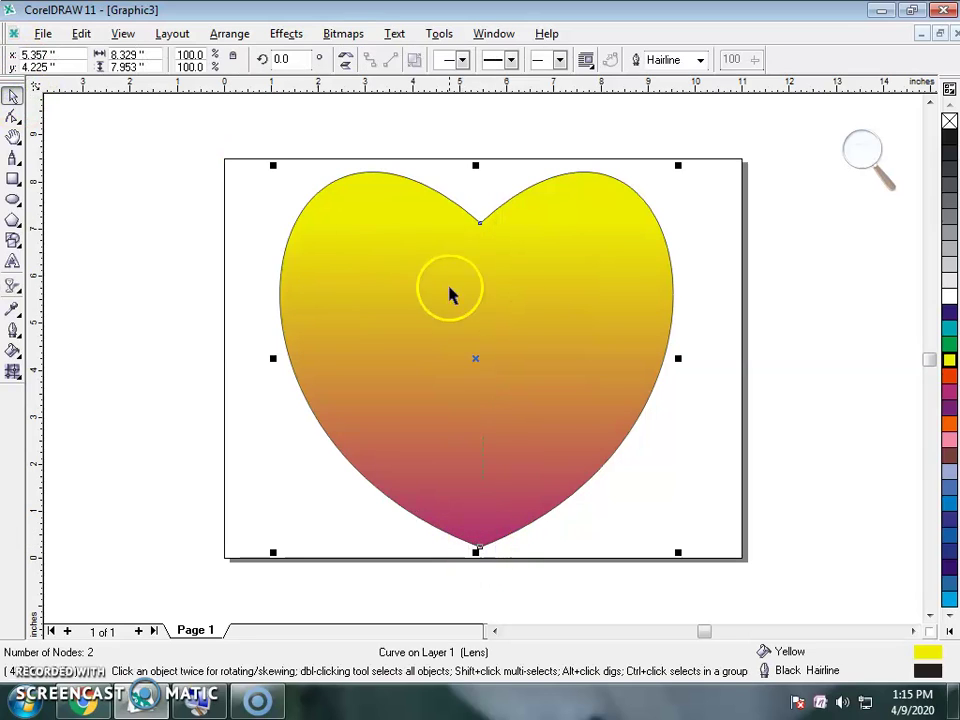
pyautogui.click(950, 328)
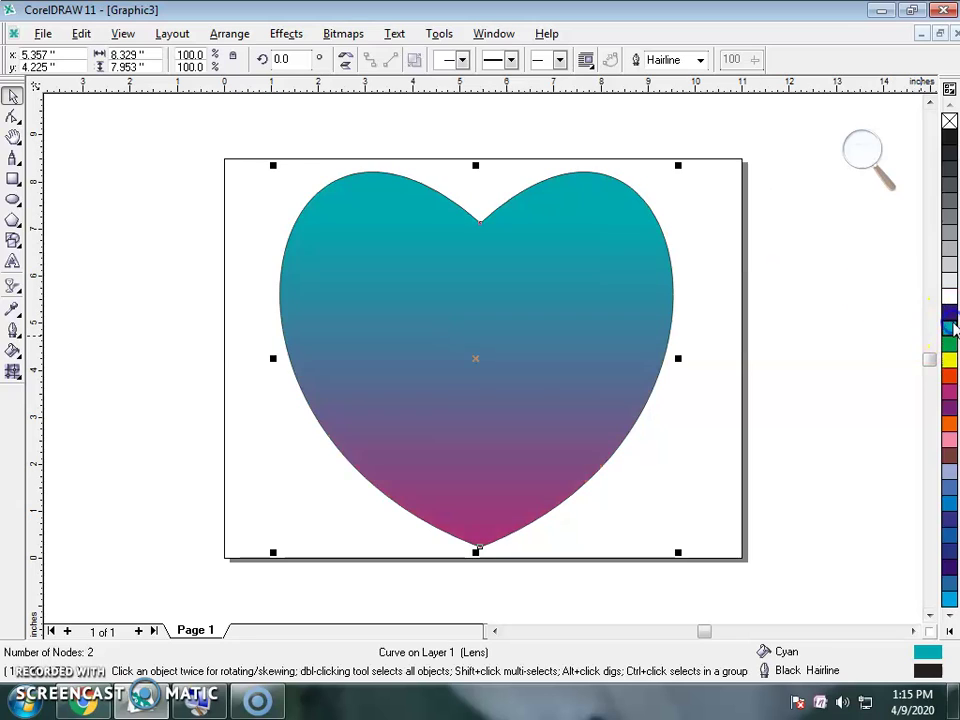
pyautogui.click(945, 380)
pyautogui.click(951, 330)
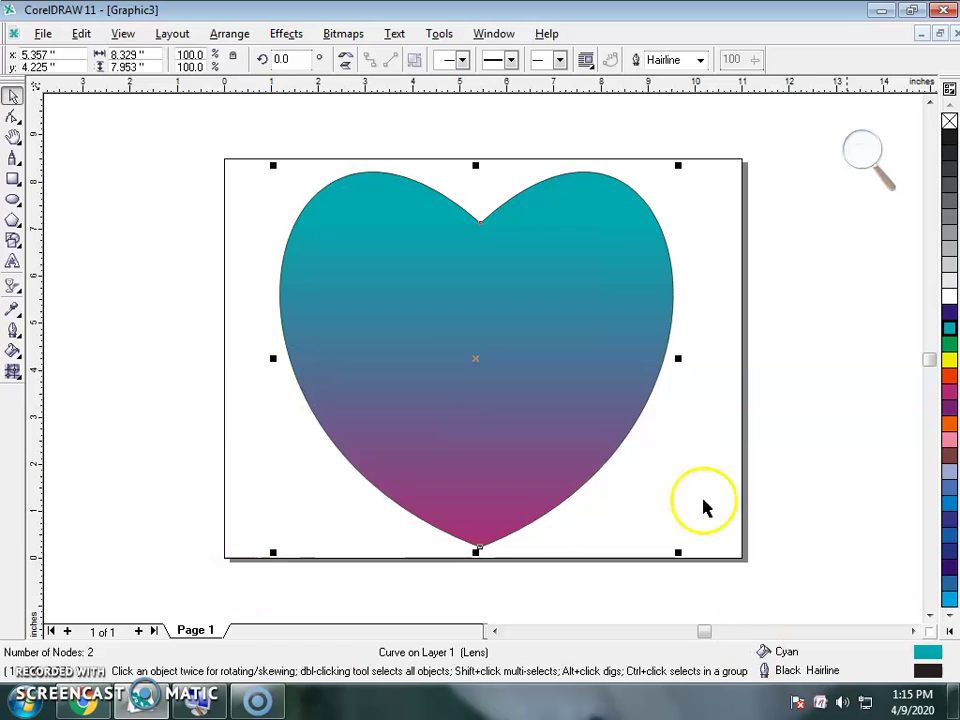
# Draw a straight diagonal line about 10.8 inches wide and 8 inches tall across the heart, rising from lower left to upper right
pyautogui.click(862, 158)
pyautogui.click(880, 163)
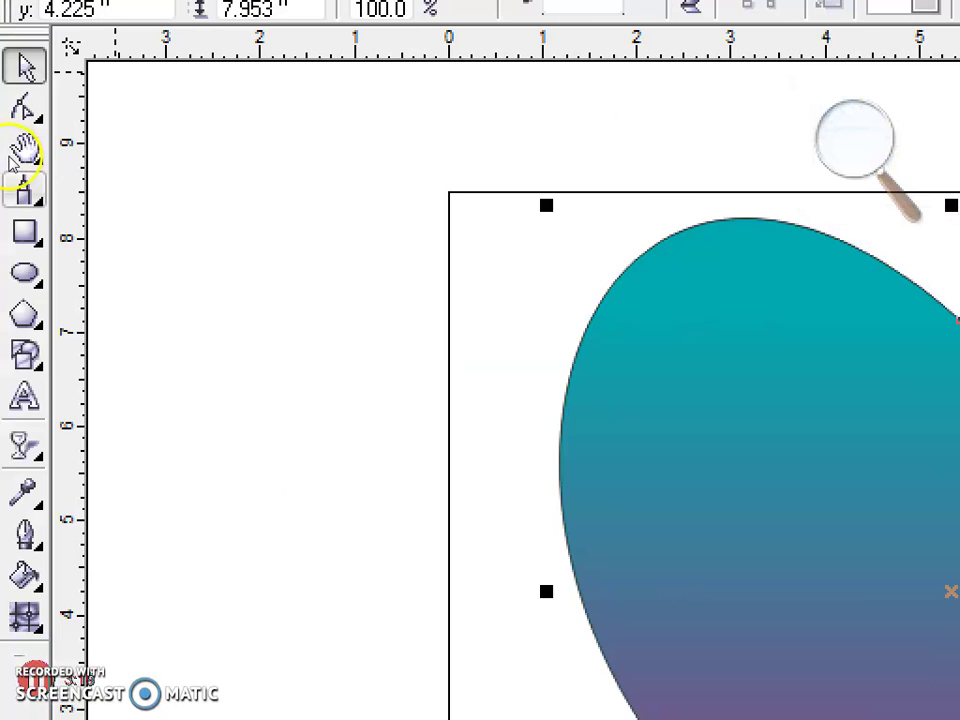
pyautogui.click(22, 192)
pyautogui.click(261, 210)
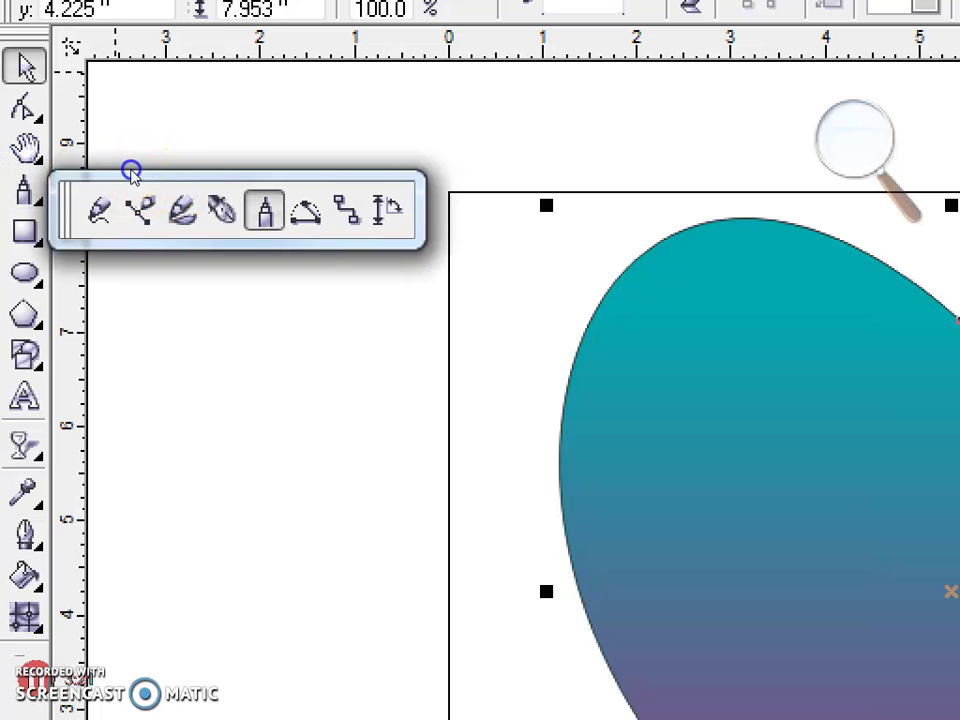
pyautogui.press('super+minus')
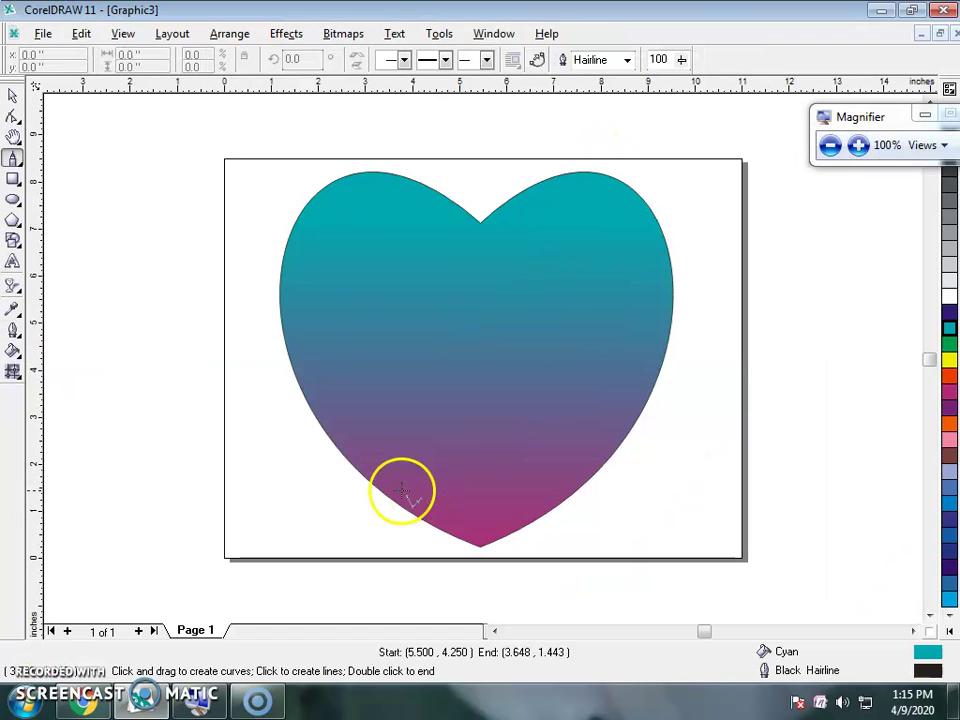
pyautogui.click(245, 530)
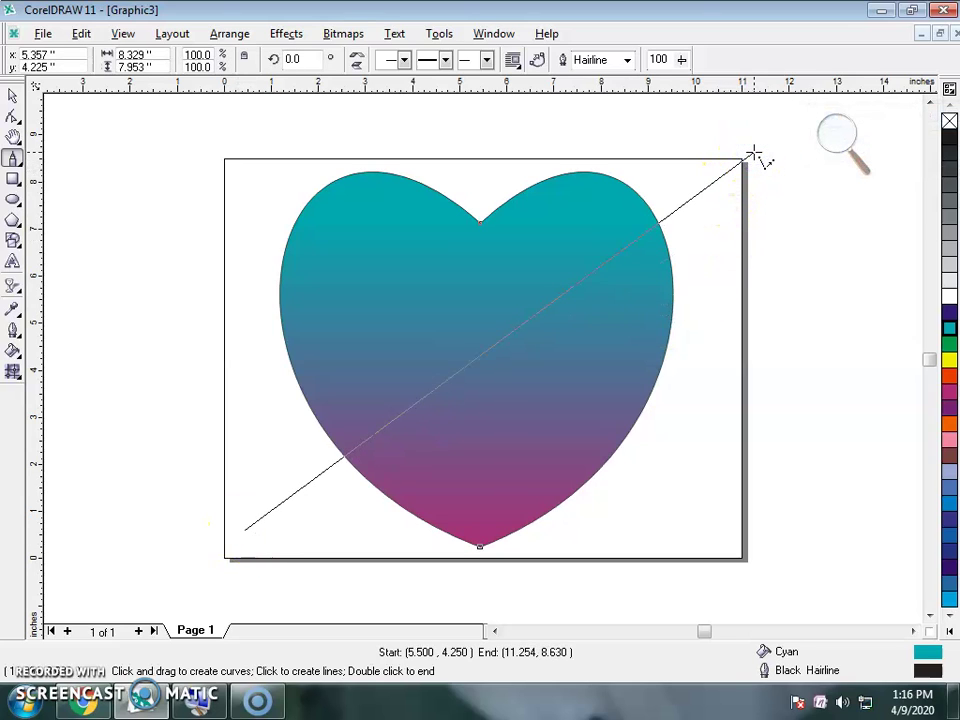
pyautogui.doubleClick(754, 153)
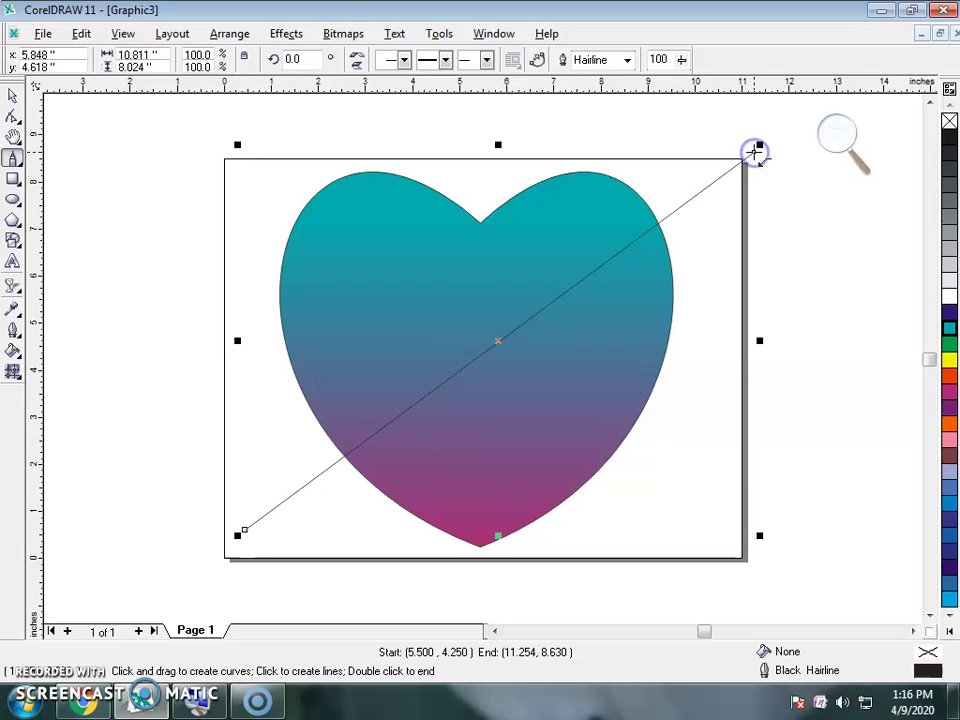
# Scale the diagonal line down to about 9.44 by 7.01 inches and center it over the heart
pyautogui.click(15, 93)
pyautogui.moveTo(501, 339); pyautogui.dragTo(484, 337)
pyautogui.moveTo(743, 145); pyautogui.dragTo(679, 189)
pyautogui.moveTo(452, 358)
pyautogui.mouseDown()
pyautogui.moveTo(513, 324)
pyautogui.moveTo(486, 346)
pyautogui.mouseUp()
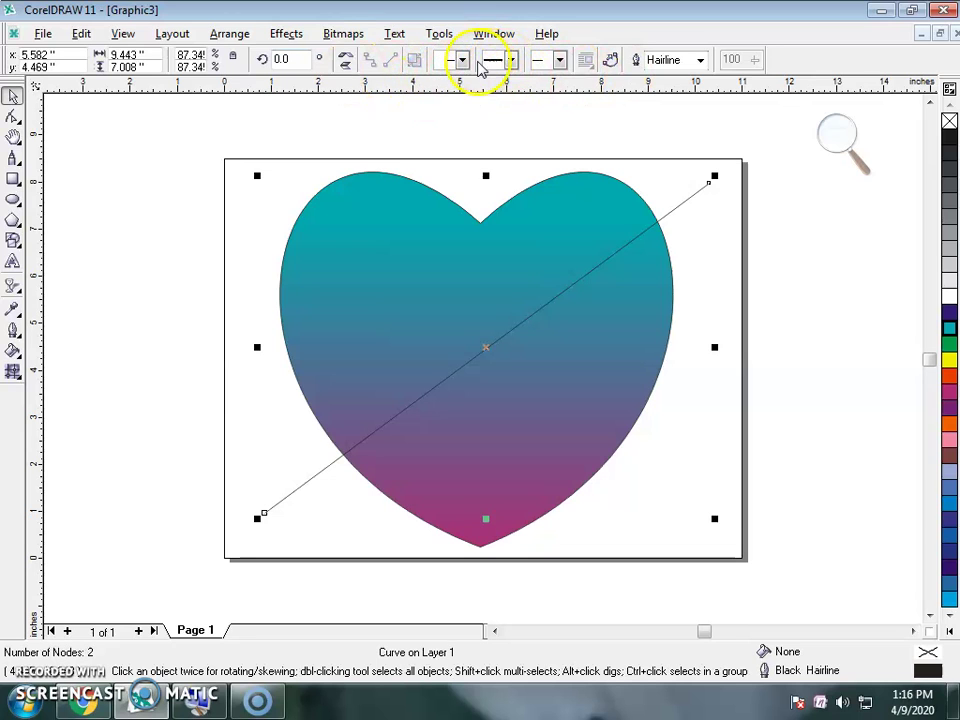
# Add solid triangular arrowheads to both the start and the end of the diagonal line
pyautogui.click(848, 140)
pyautogui.click(855, 147)
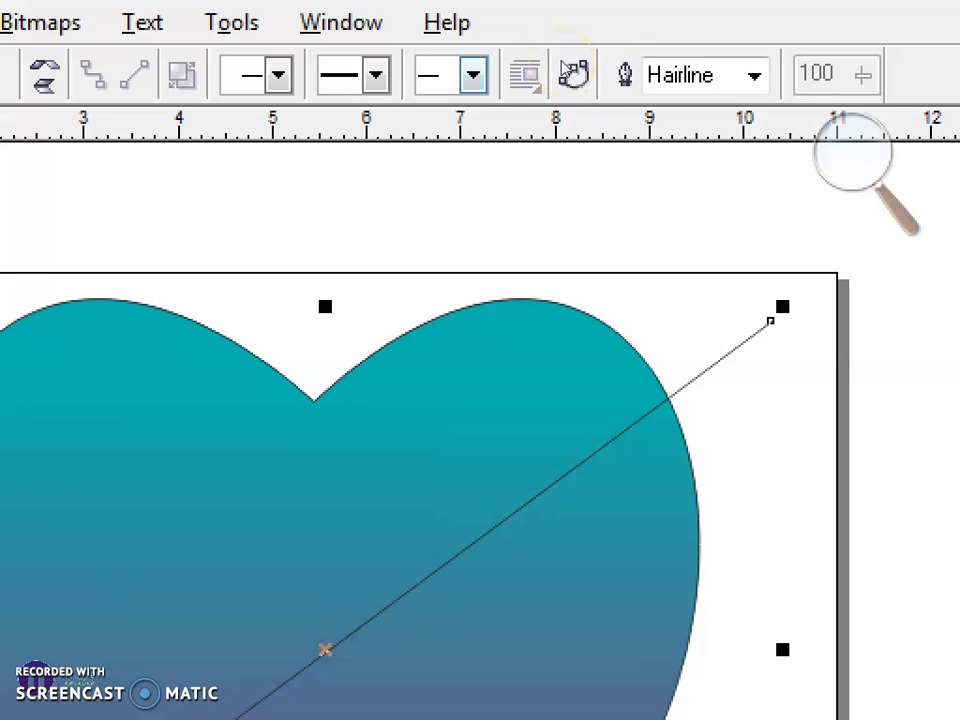
pyautogui.click(472, 75)
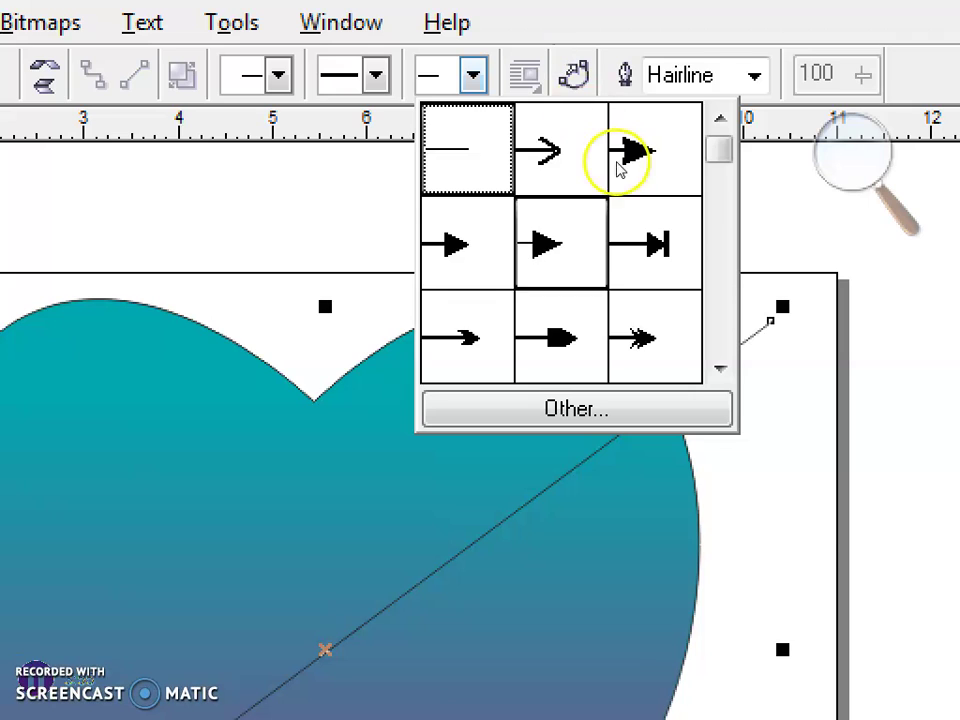
pyautogui.click(450, 64)
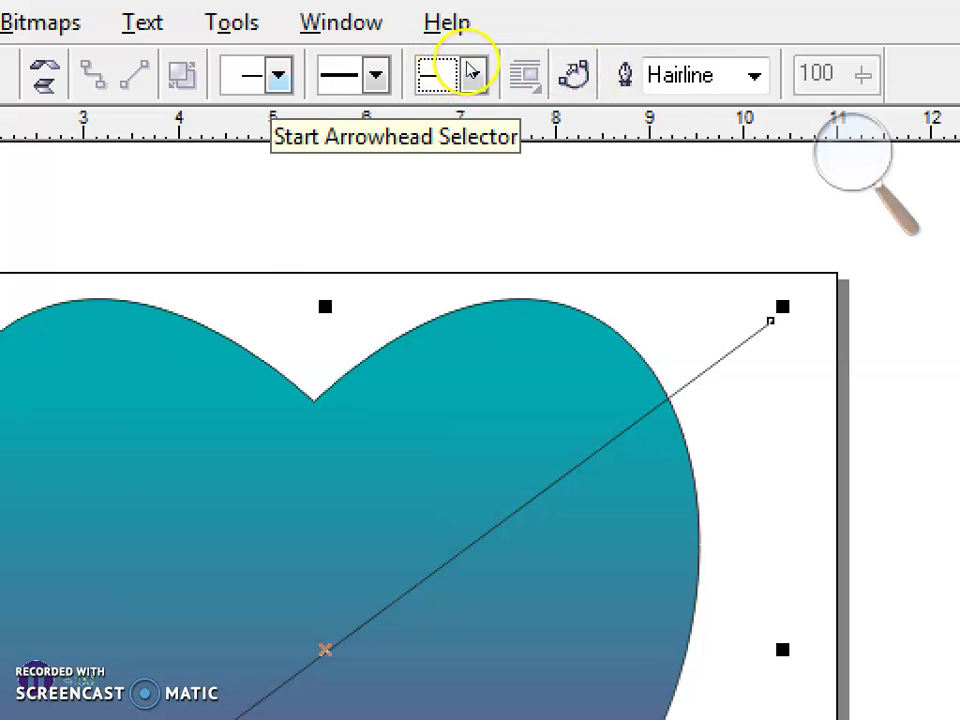
pyautogui.click(472, 70)
pyautogui.click(520, 146)
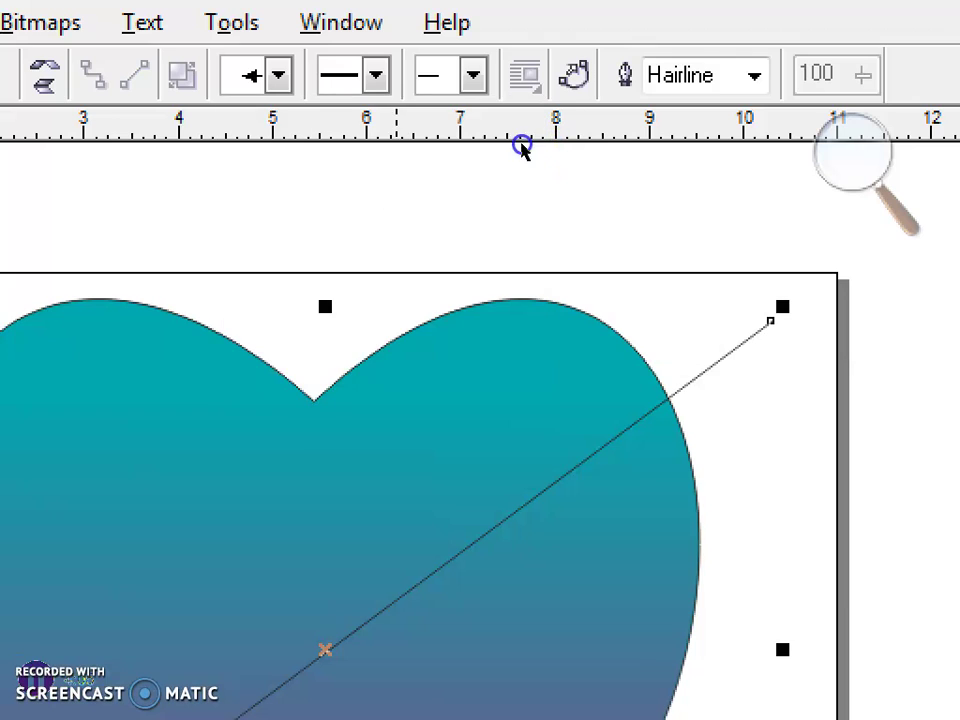
pyautogui.click(473, 75)
pyautogui.click(588, 158)
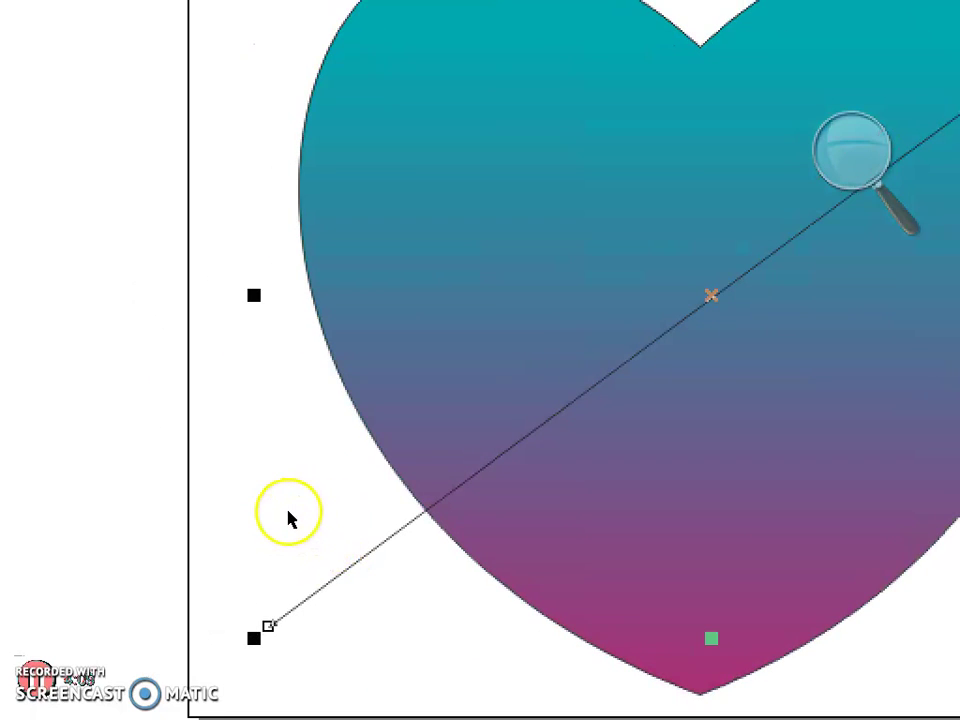
pyautogui.press('super+minus')
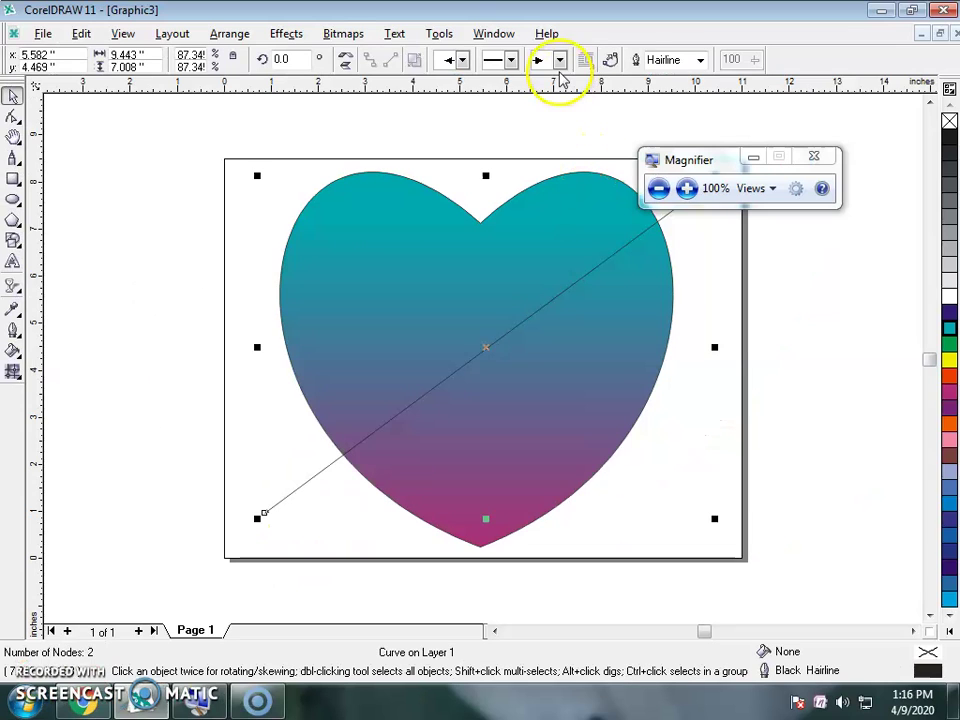
# Set the arrow line's outline width to 4.0 pt and enlarge it to about 9.72 by 7.21 inches
pyautogui.click(700, 60)
pyautogui.click(674, 142)
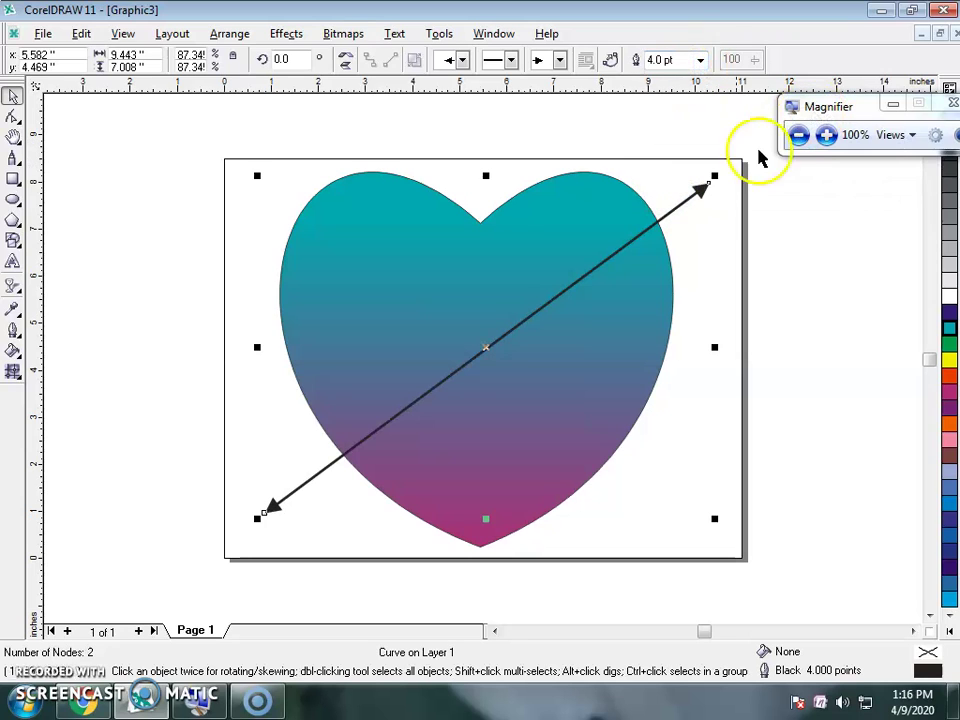
pyautogui.moveTo(716, 177); pyautogui.dragTo(728, 166)
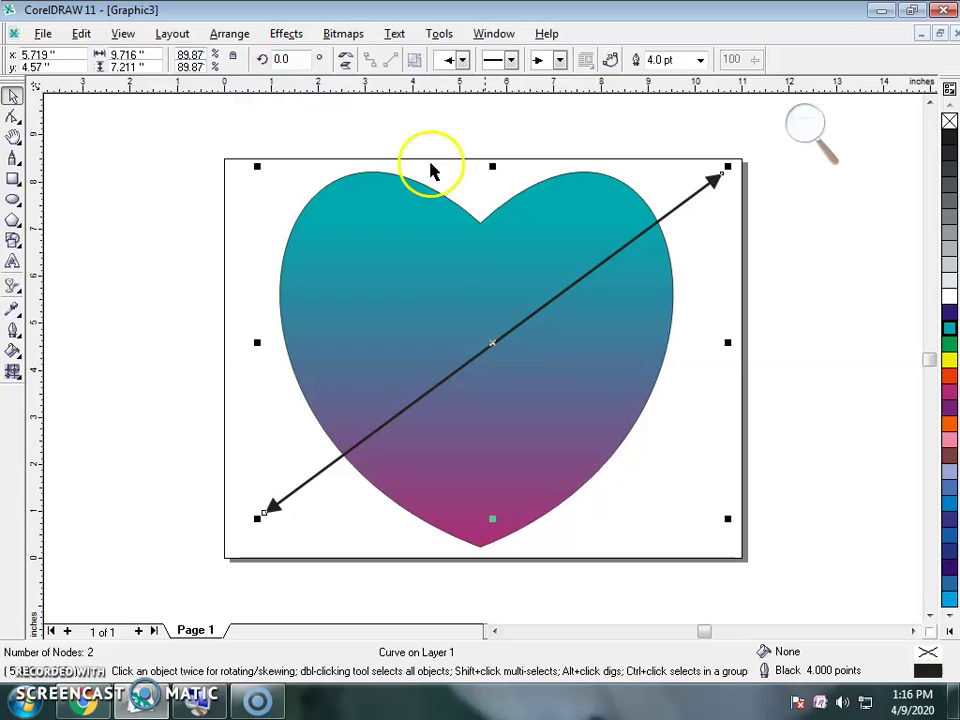
# Send the double-headed arrow to the back, behind the heart
pyautogui.rightClick(560, 298)
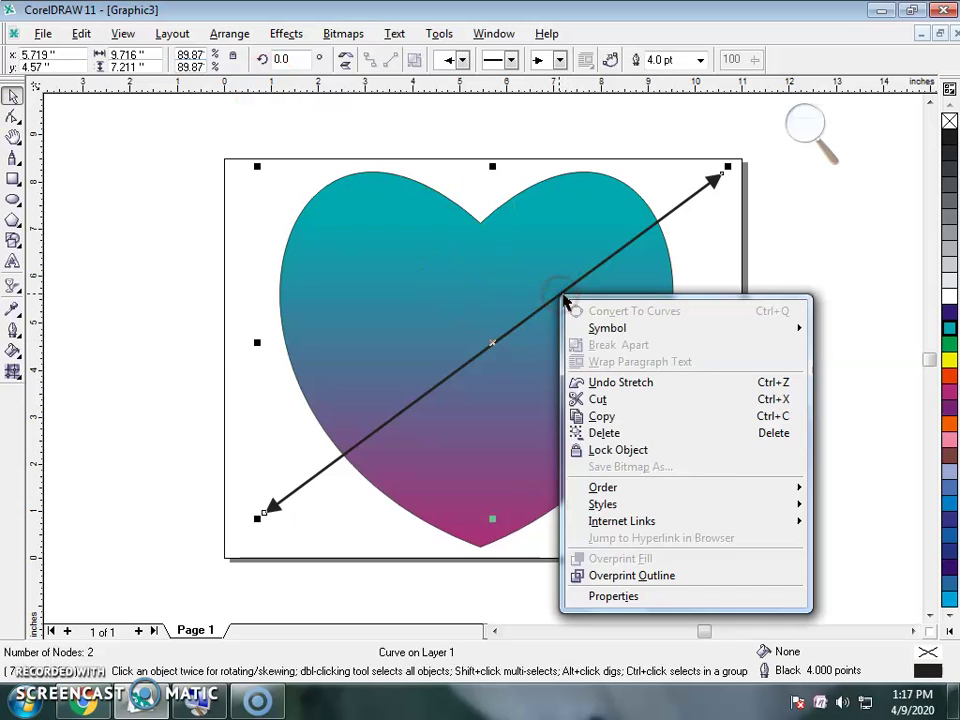
pyautogui.moveTo(623, 495)
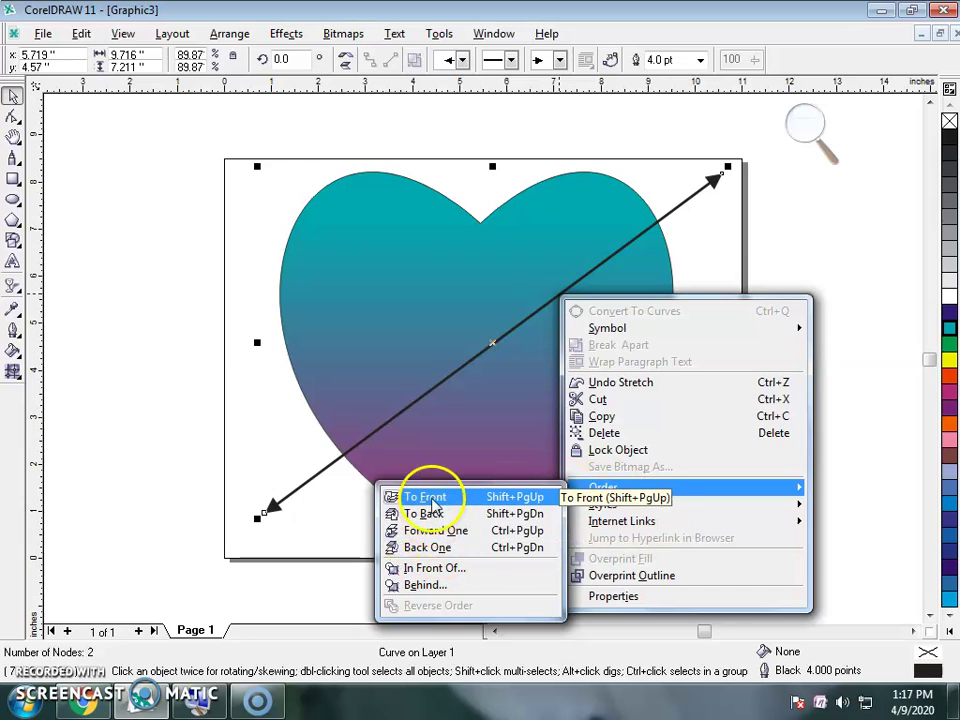
pyautogui.click(424, 514)
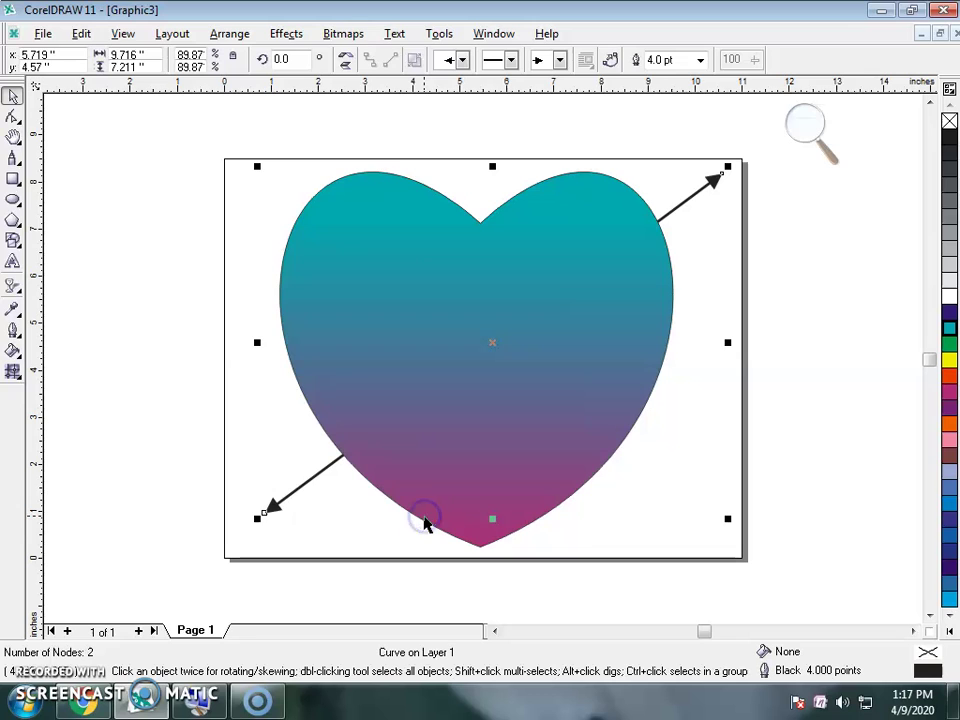
# Select both hearts and the arrow and group them together
pyautogui.click(139, 229)
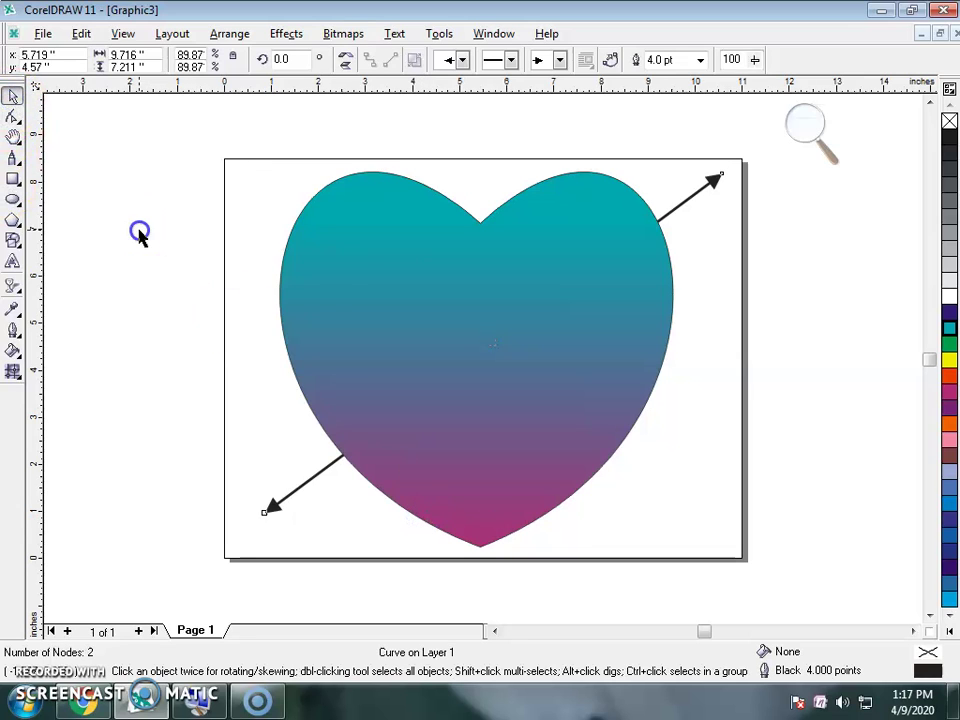
pyautogui.moveTo(193, 142); pyautogui.dragTo(767, 590)
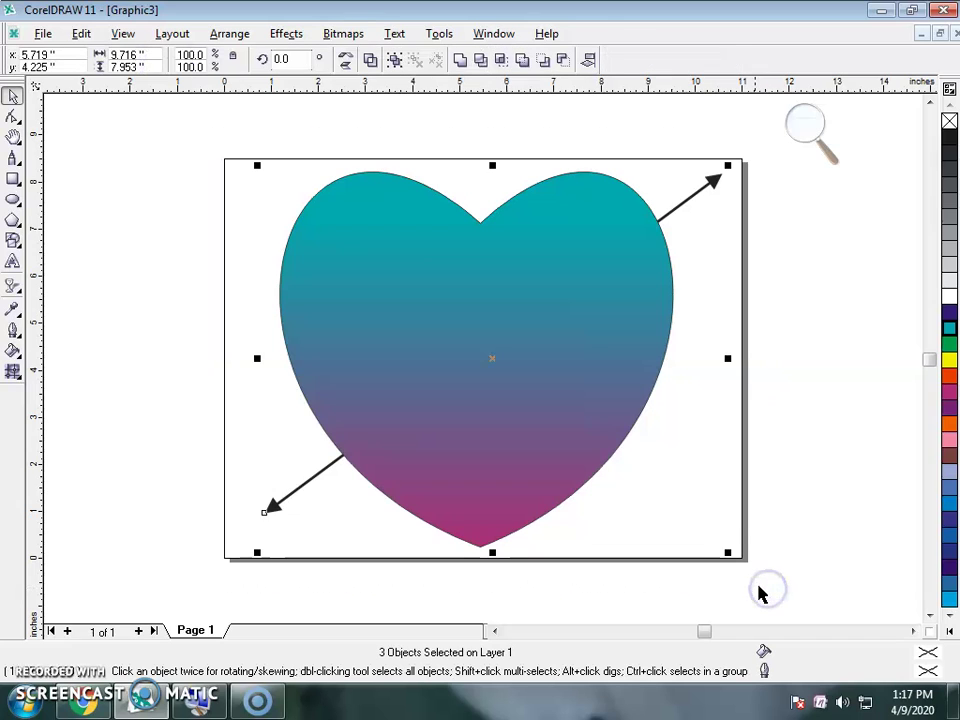
pyautogui.hotkey('ctrl', 'g')
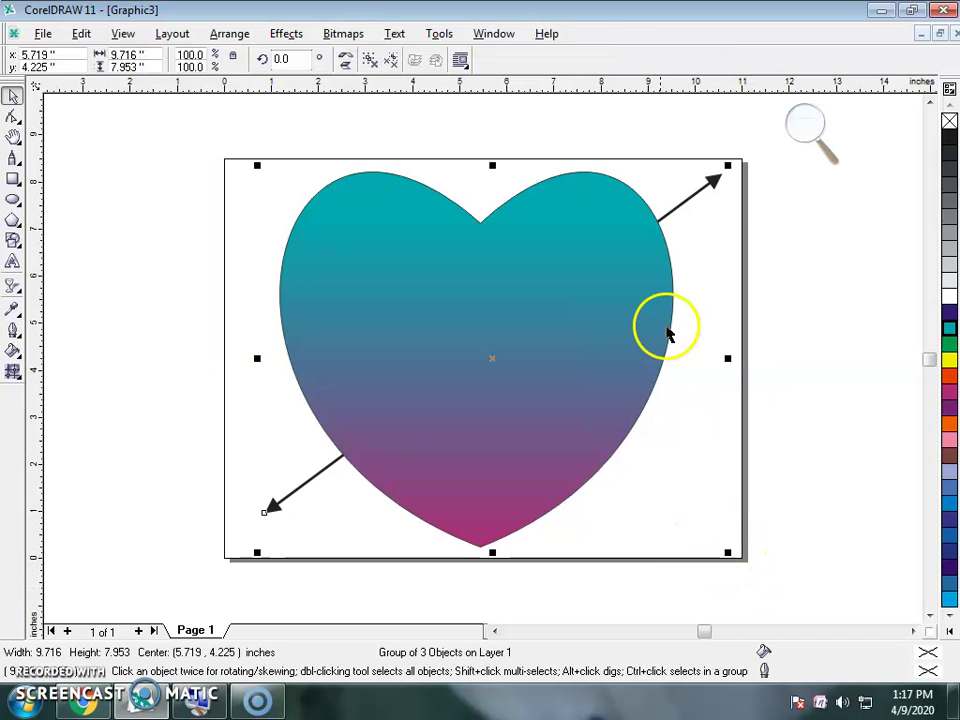
# Shrink the heart and arrow group to about 6.67 by 5.46 inches and move it to the upper middle of the page
pyautogui.moveTo(732, 168); pyautogui.dragTo(589, 262)
pyautogui.moveTo(471, 377); pyautogui.dragTo(546, 259)
pyautogui.moveTo(544, 356); pyautogui.dragTo(551, 349)
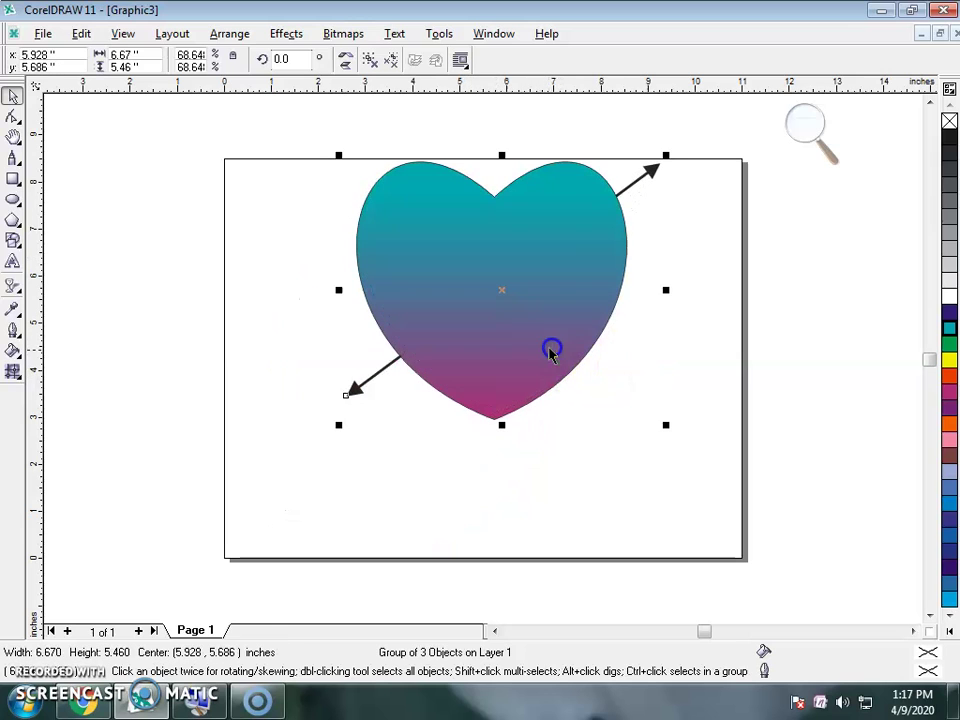
# Add the artistic text "Heart logo design" on the page below the heart
pyautogui.click(13, 261)
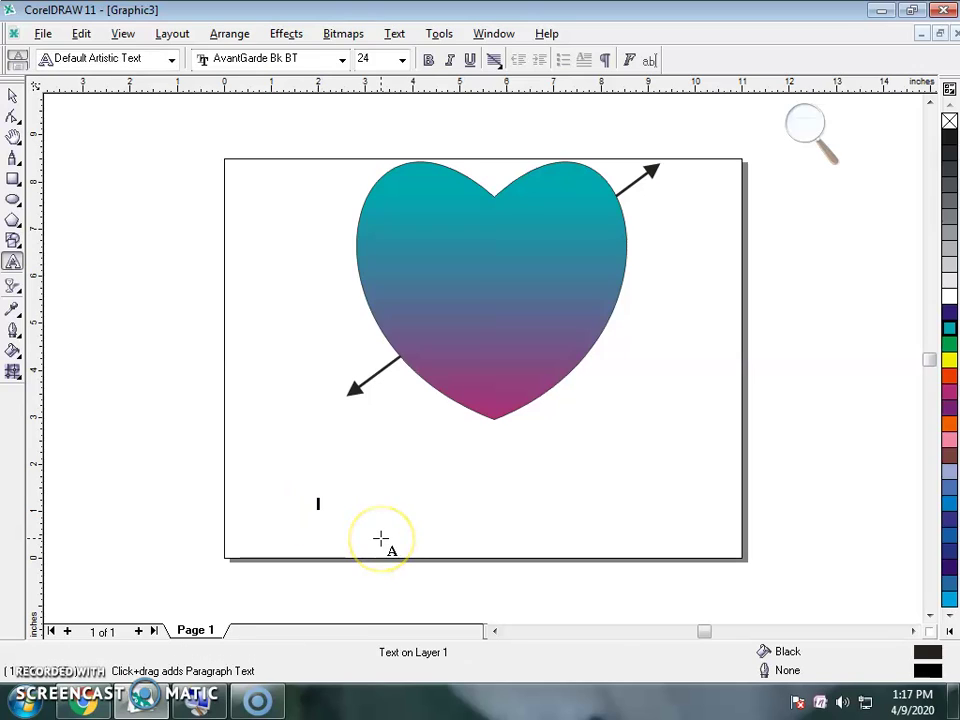
pyautogui.write('hel')
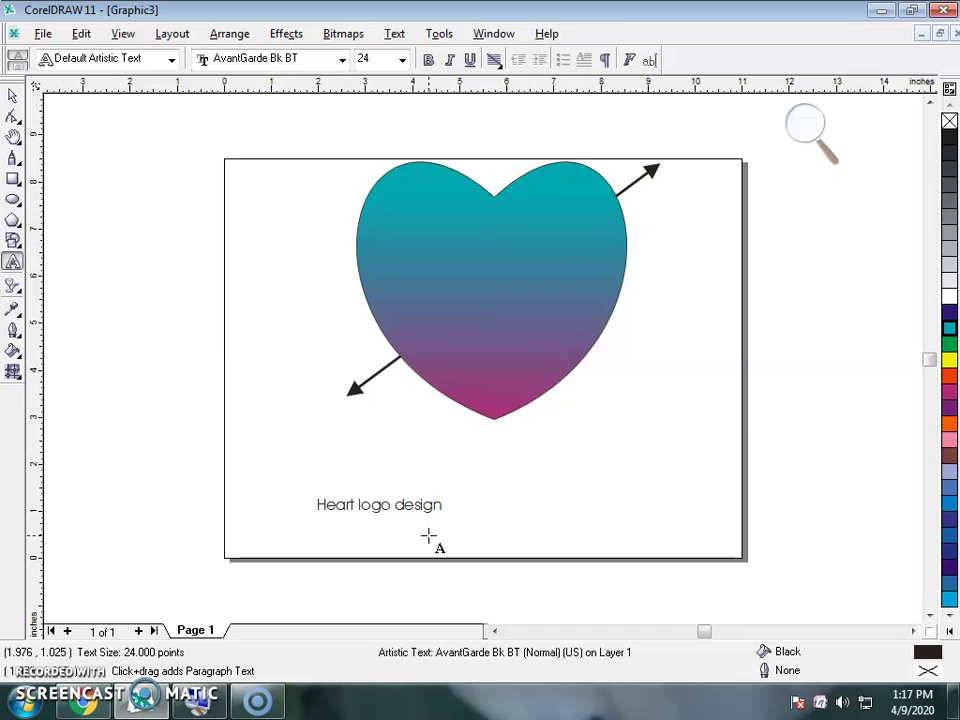
pyautogui.click(12, 95)
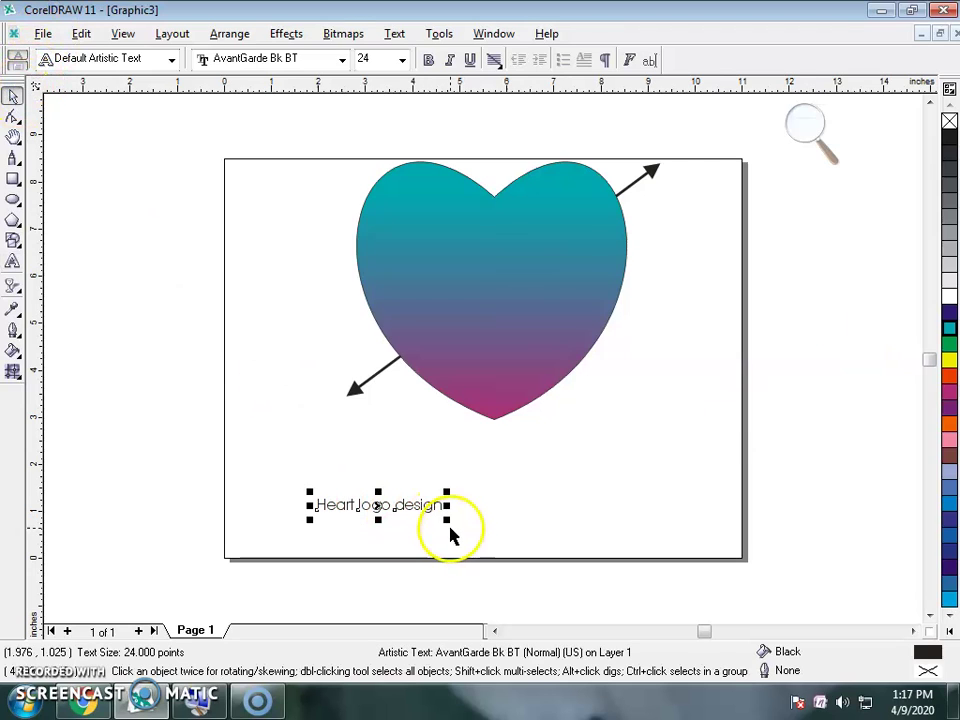
# Enlarge the text to about 59 pt and set its font to Bodoni MT Black
pyautogui.moveTo(447, 520); pyautogui.dragTo(628, 557)
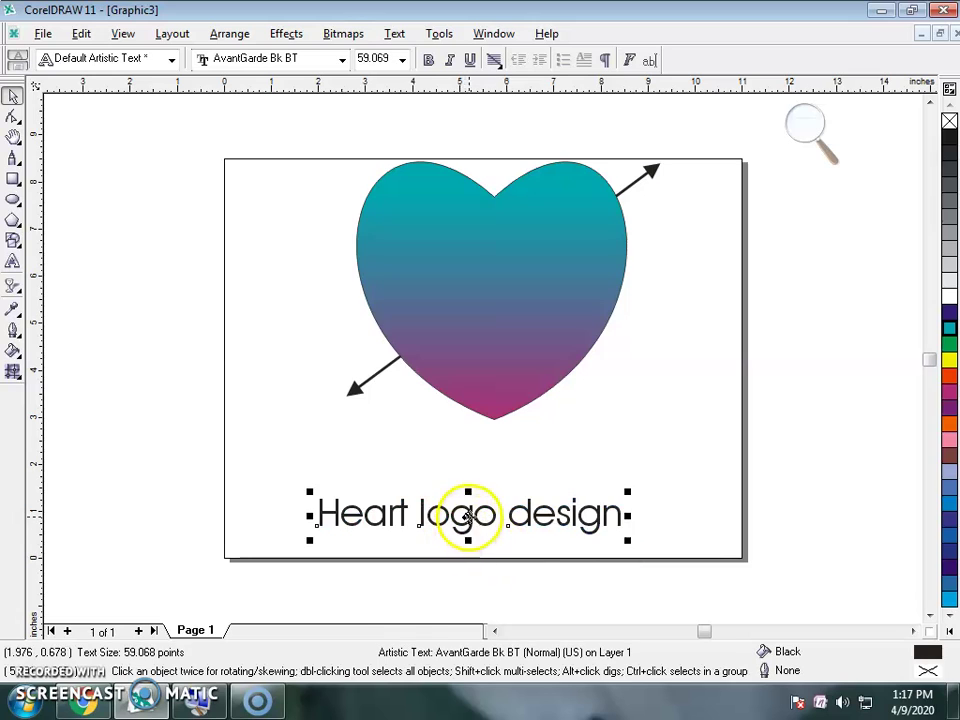
pyautogui.click(342, 59)
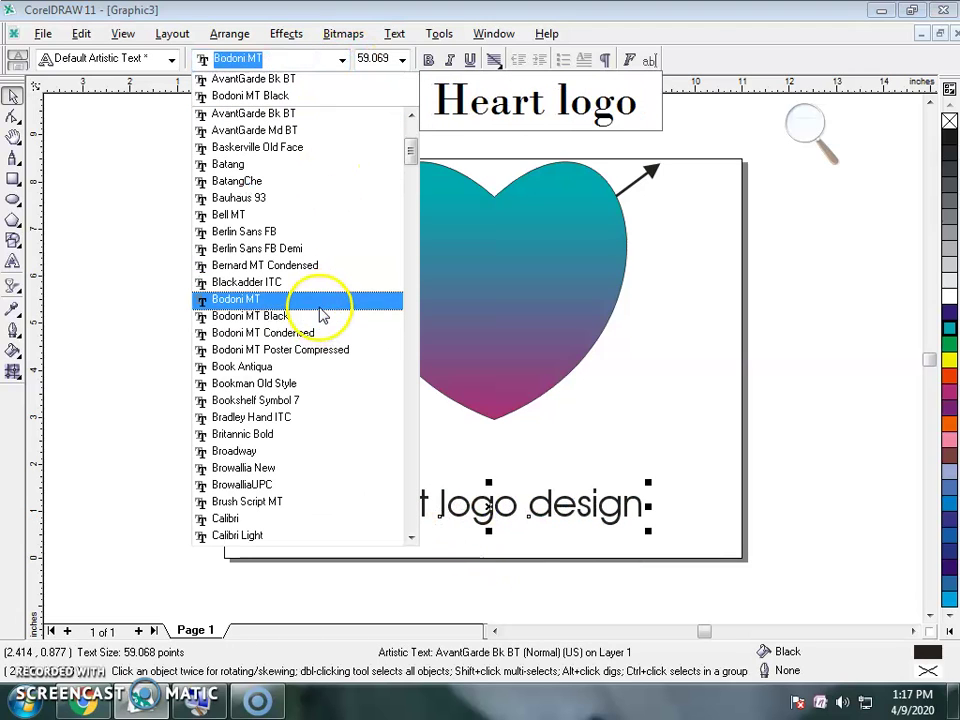
pyautogui.click(320, 316)
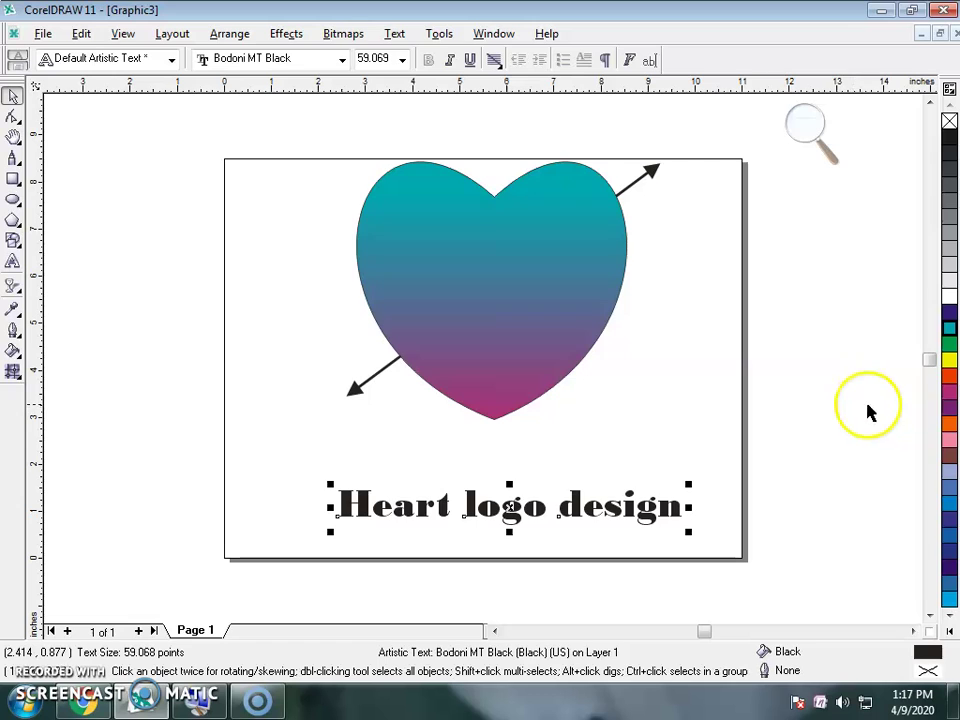
# Give the text a red fill and purple outline, and enlarge it to about 79 pt across the page below the heart
pyautogui.click(948, 375)
pyautogui.moveTo(690, 487); pyautogui.dragTo(739, 478)
pyautogui.moveTo(612, 515); pyautogui.dragTo(566, 502)
pyautogui.moveTo(693, 518); pyautogui.dragTo(761, 559)
pyautogui.moveTo(615, 495); pyautogui.dragTo(592, 486)
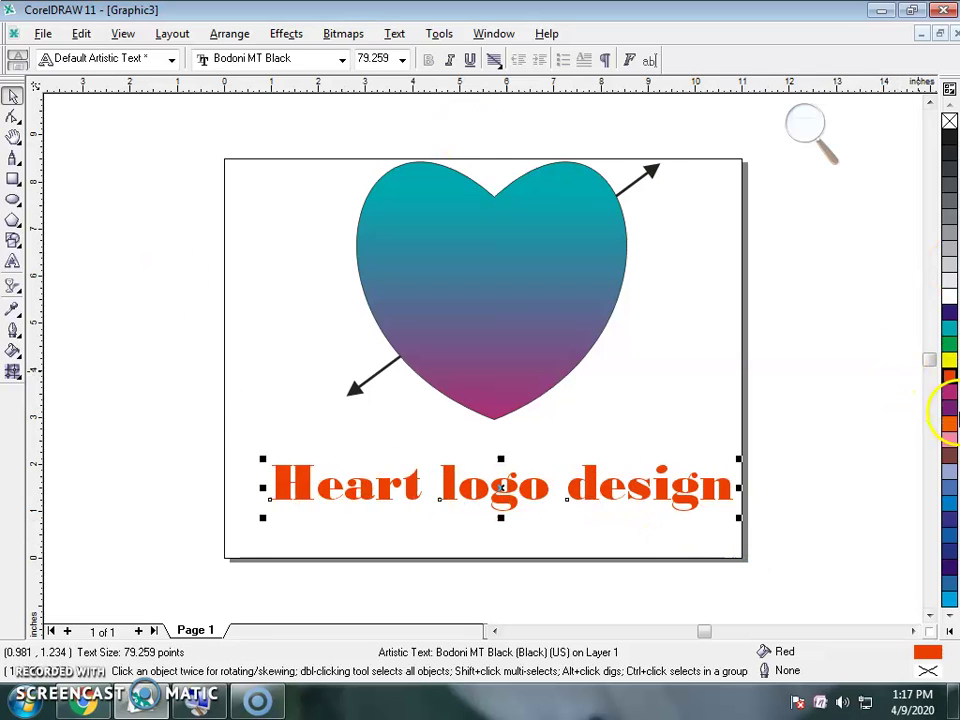
pyautogui.rightClick(950, 406)
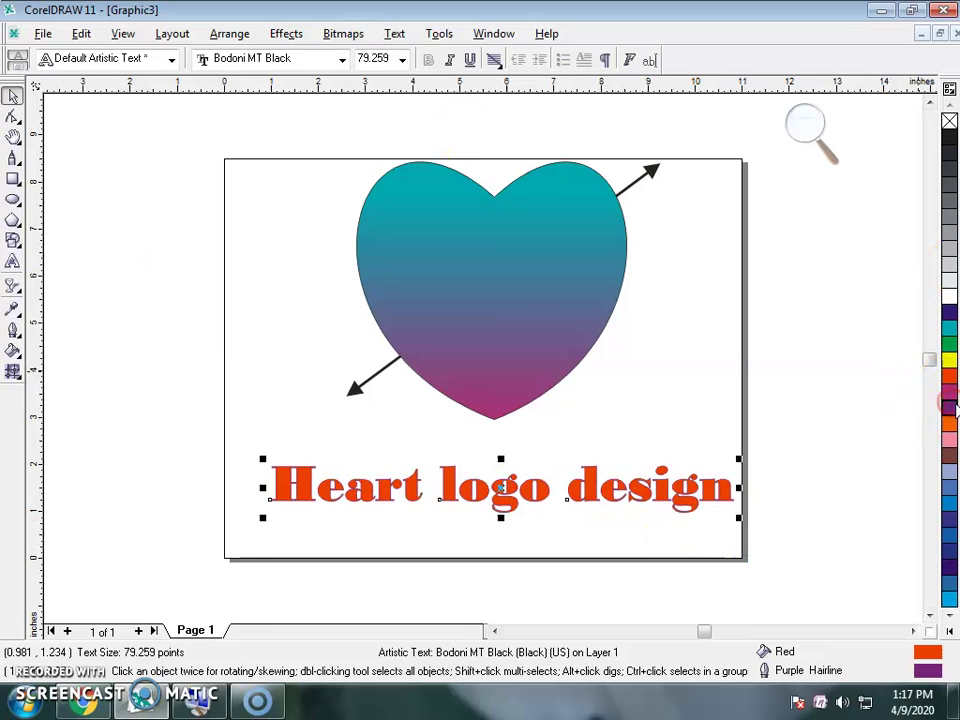
# Apply an envelope that bows the middle of the text downward, and move the curved text up closer to the heart
pyautogui.click(12, 286)
pyautogui.click(11, 289)
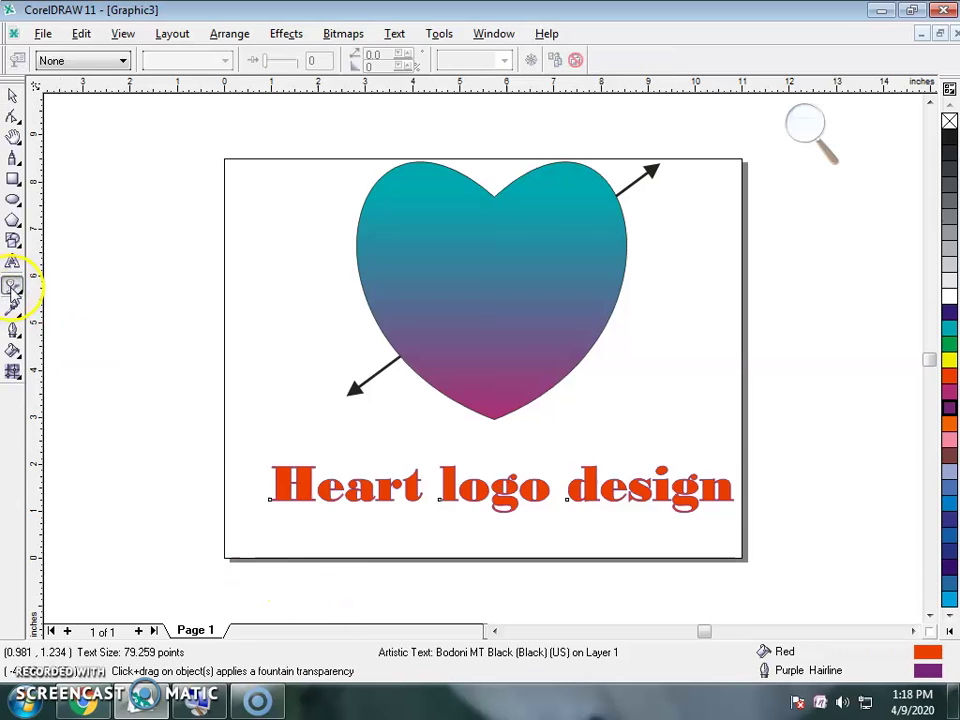
pyautogui.click(111, 298)
pyautogui.click(429, 501)
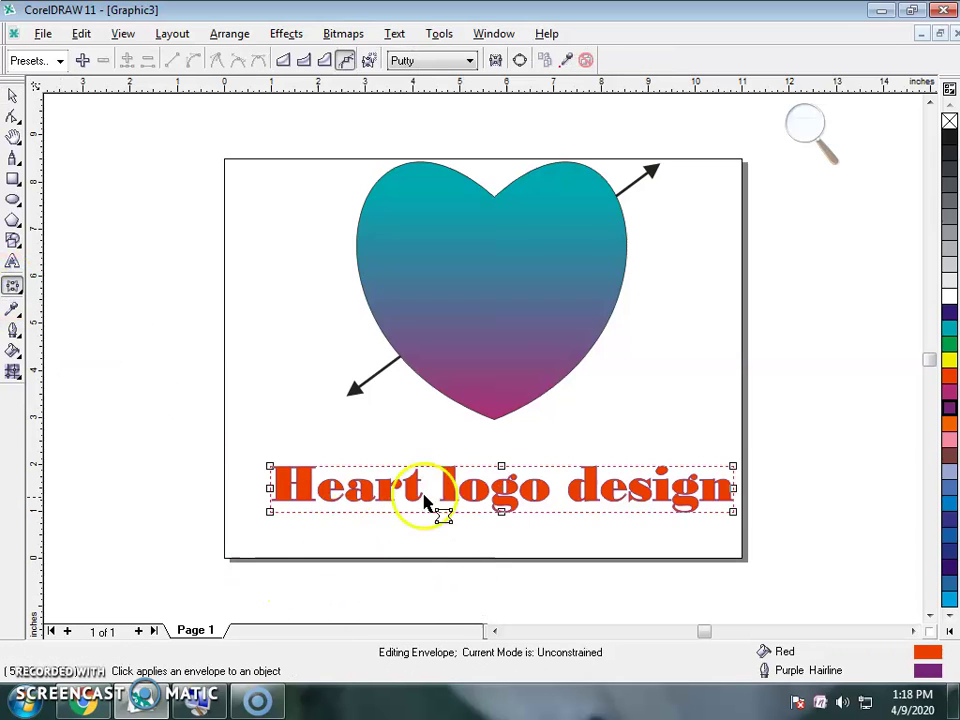
pyautogui.moveTo(501, 470); pyautogui.dragTo(497, 550)
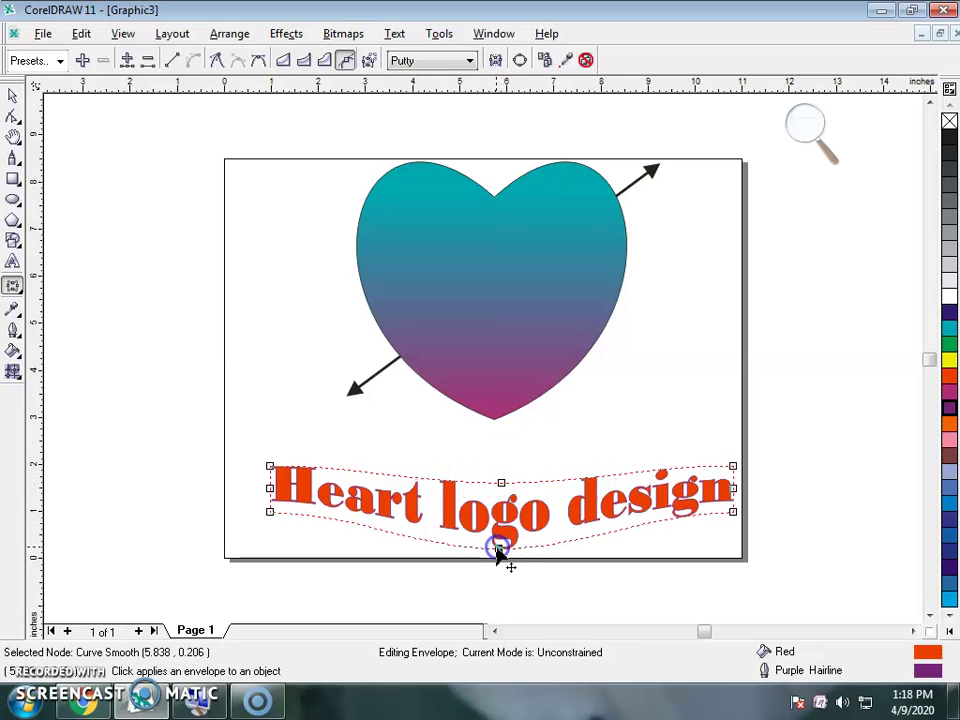
pyautogui.click(13, 95)
pyautogui.moveTo(521, 521); pyautogui.dragTo(504, 497)
# Select the heart with its arrow and the curved text, and group them together
pyautogui.click(678, 362)
pyautogui.hotkey('ctrl', 'a')
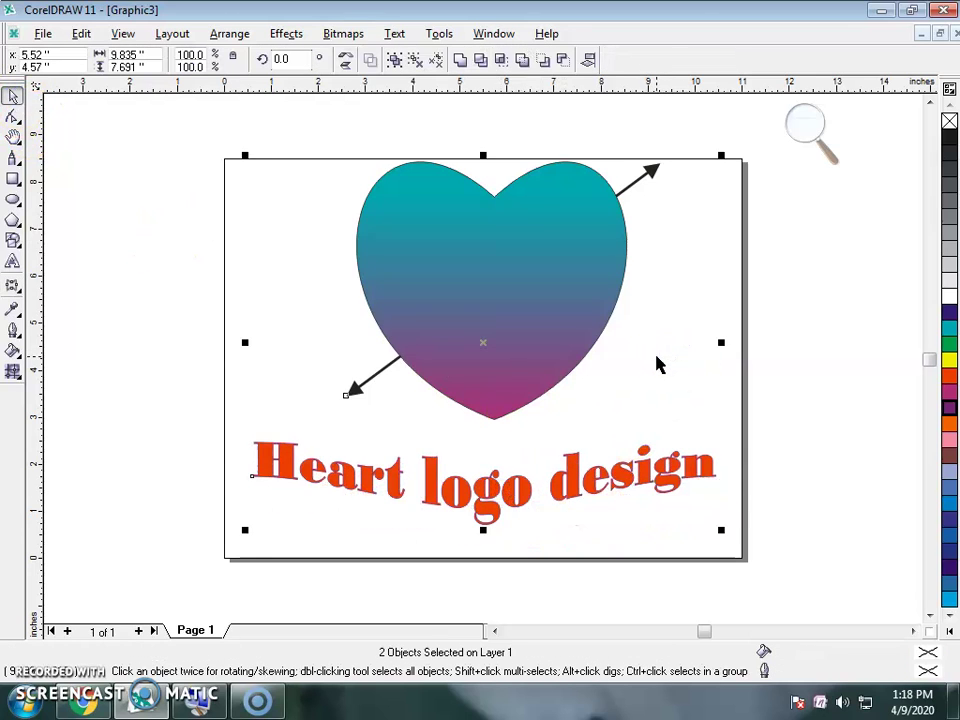
pyautogui.hotkey('ctrl', 'g')
# Preview the finished logo in full screen and return to the drawing
pyautogui.hotkey('shift', 'F2')
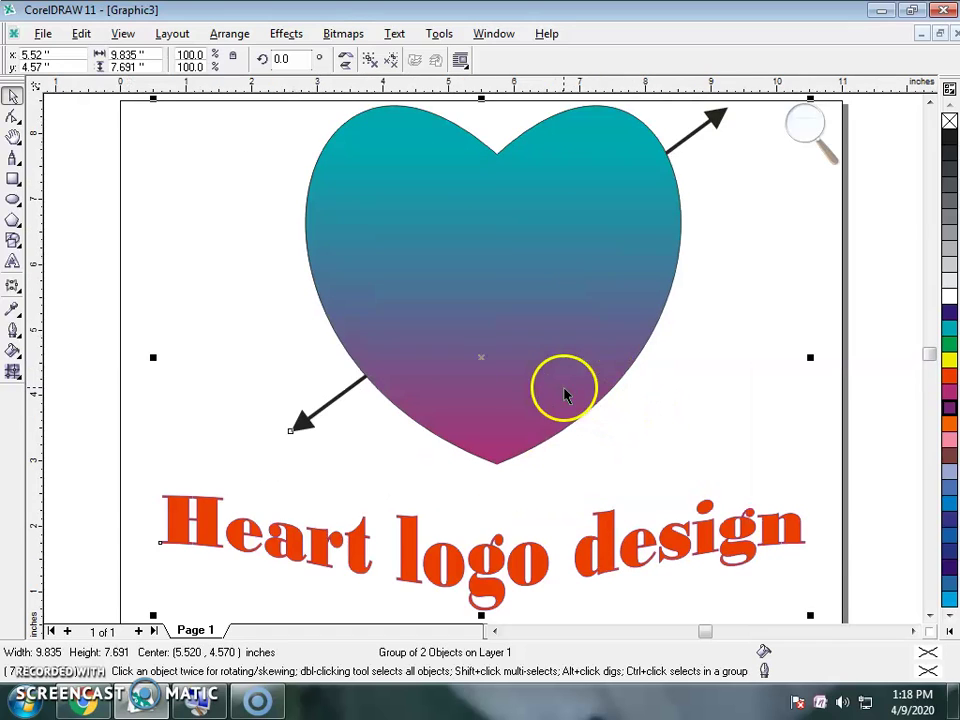
pyautogui.press('F9')
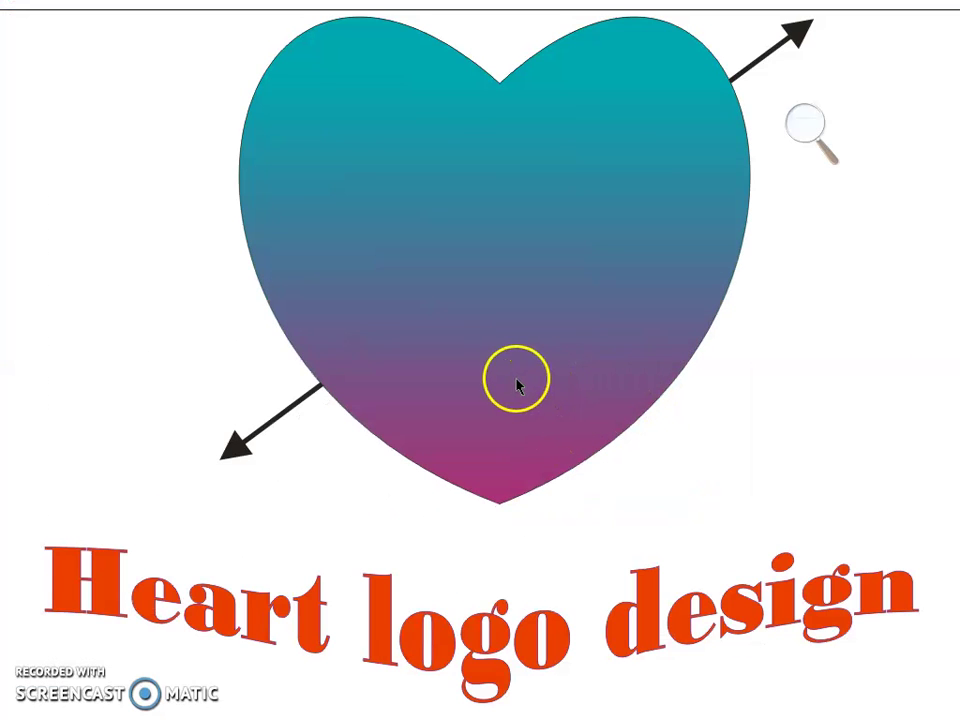
pyautogui.click(546, 332)
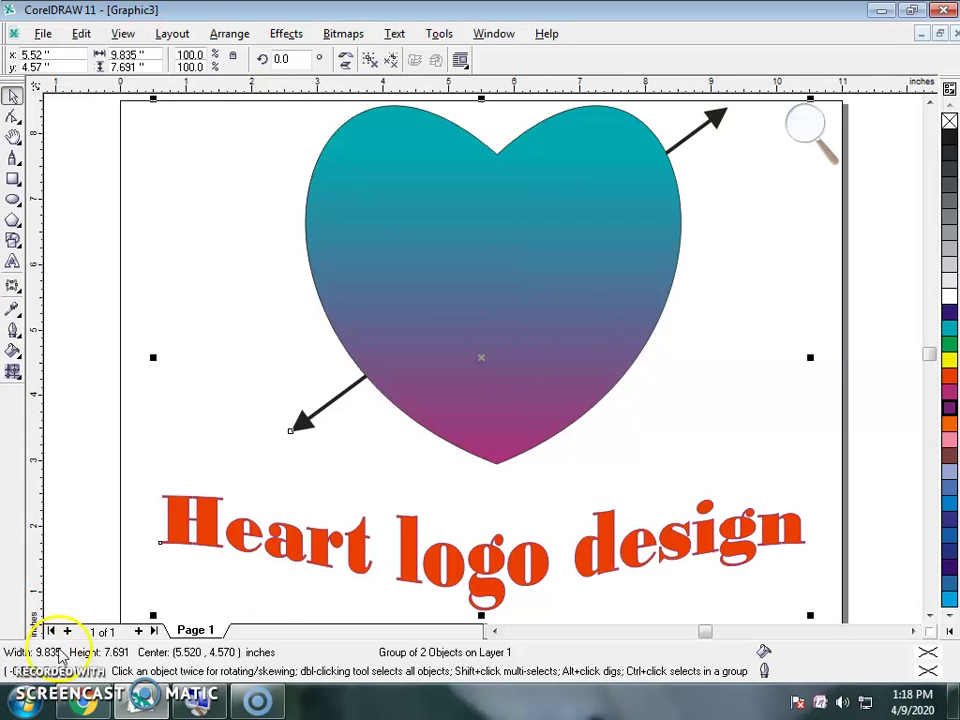